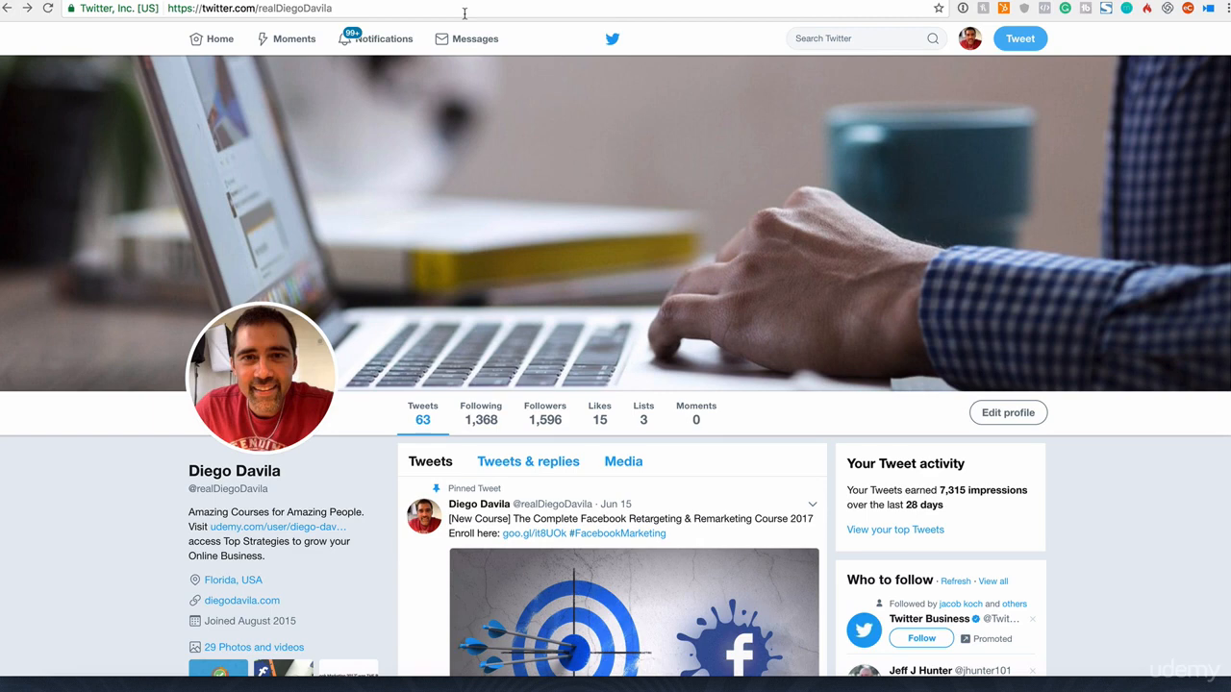
# Step: Open the Twitter Ads onboarding page and set the account time zone to (GMT-04:00) New York Time
pyautogui.click(465, 10)
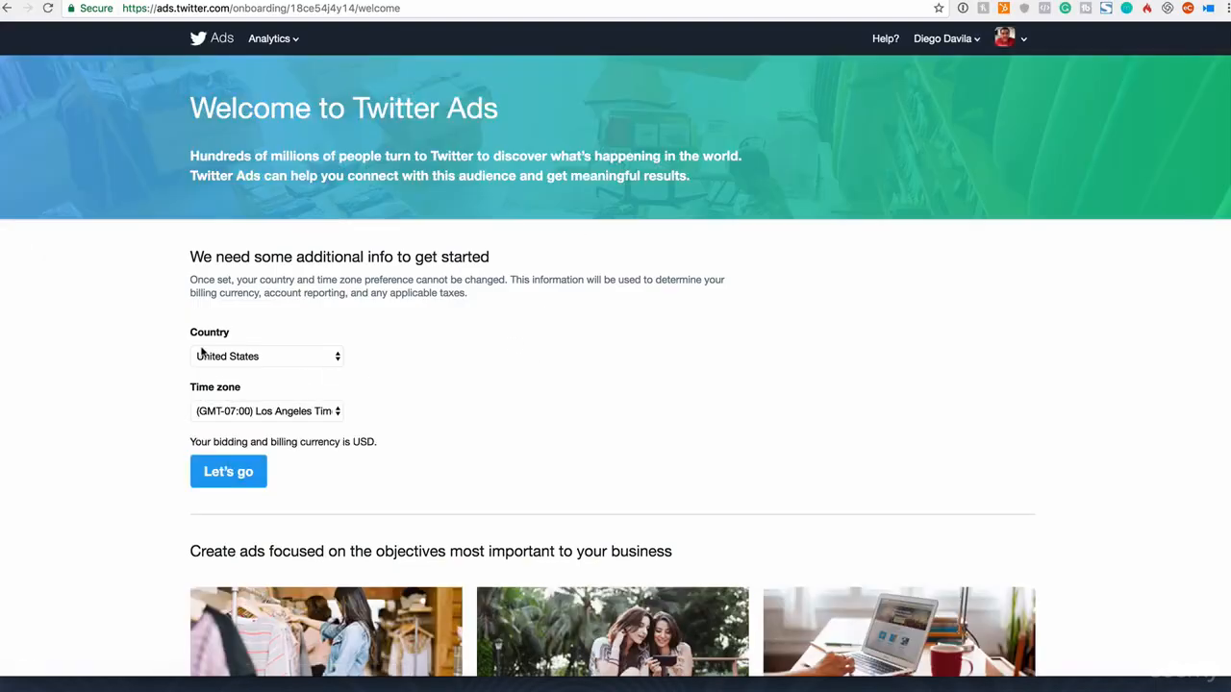
pyautogui.moveTo(190, 386); pyautogui.dragTo(245, 389)
pyautogui.moveTo(191, 279); pyautogui.dragTo(476, 304)
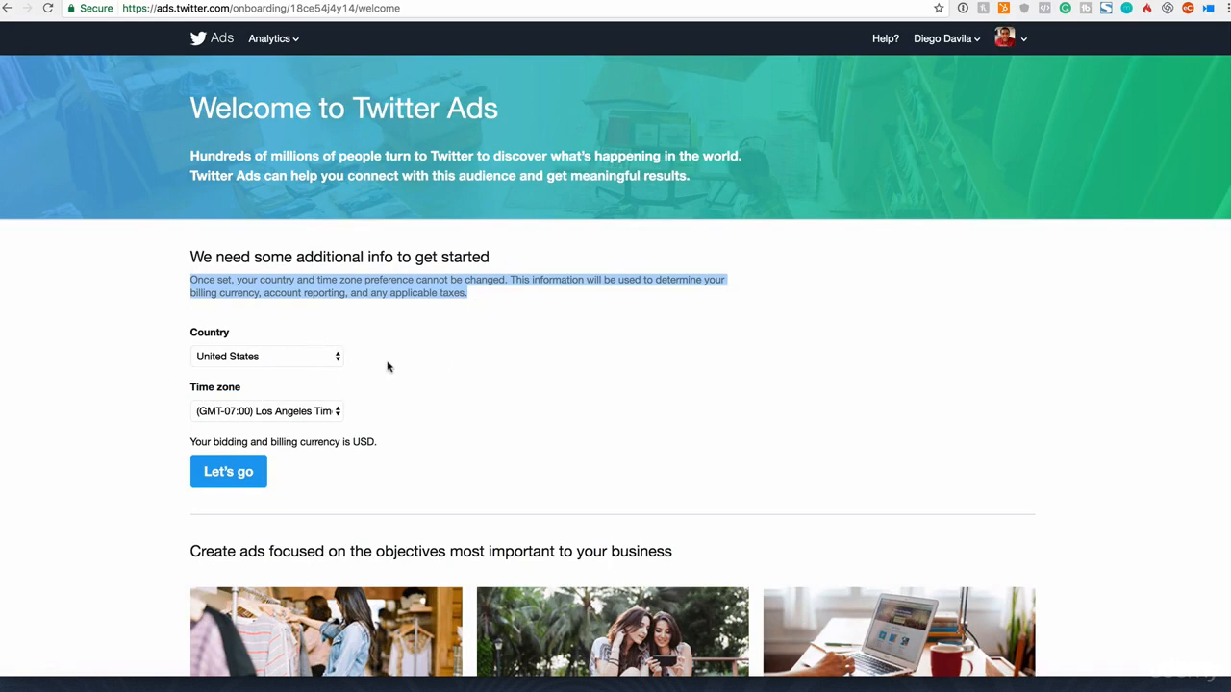
pyautogui.click(263, 412)
pyautogui.scroll(-1, 335, 475)
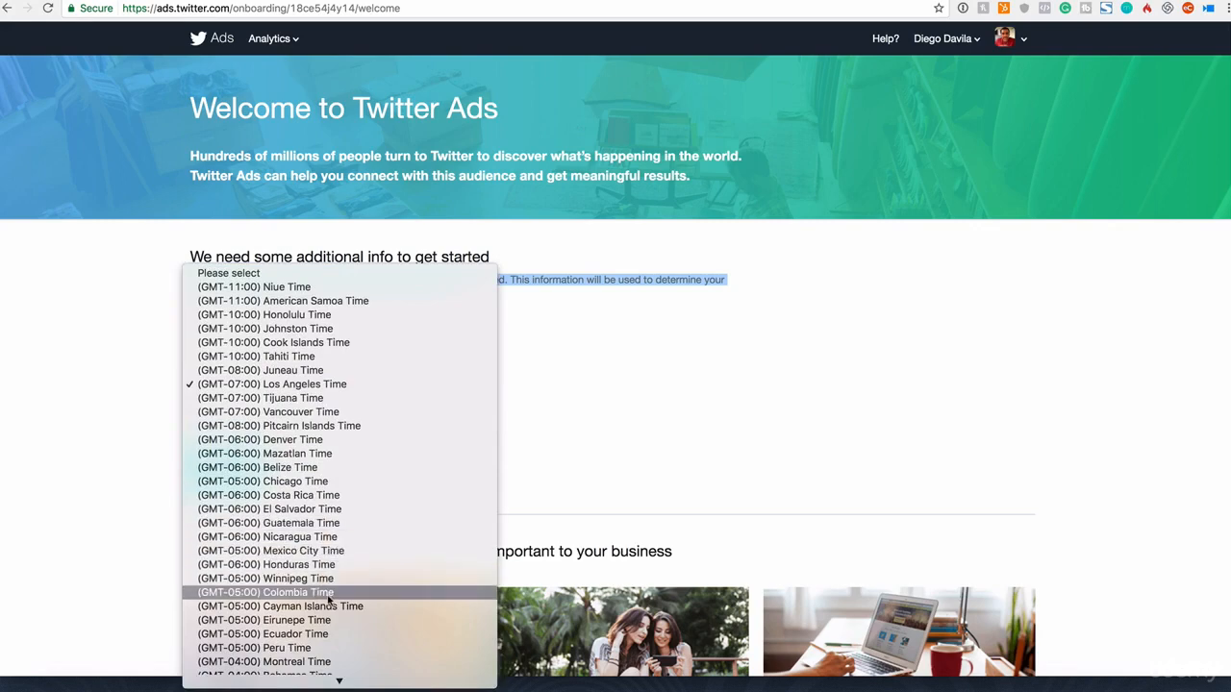
pyautogui.scroll(-2, 328, 596)
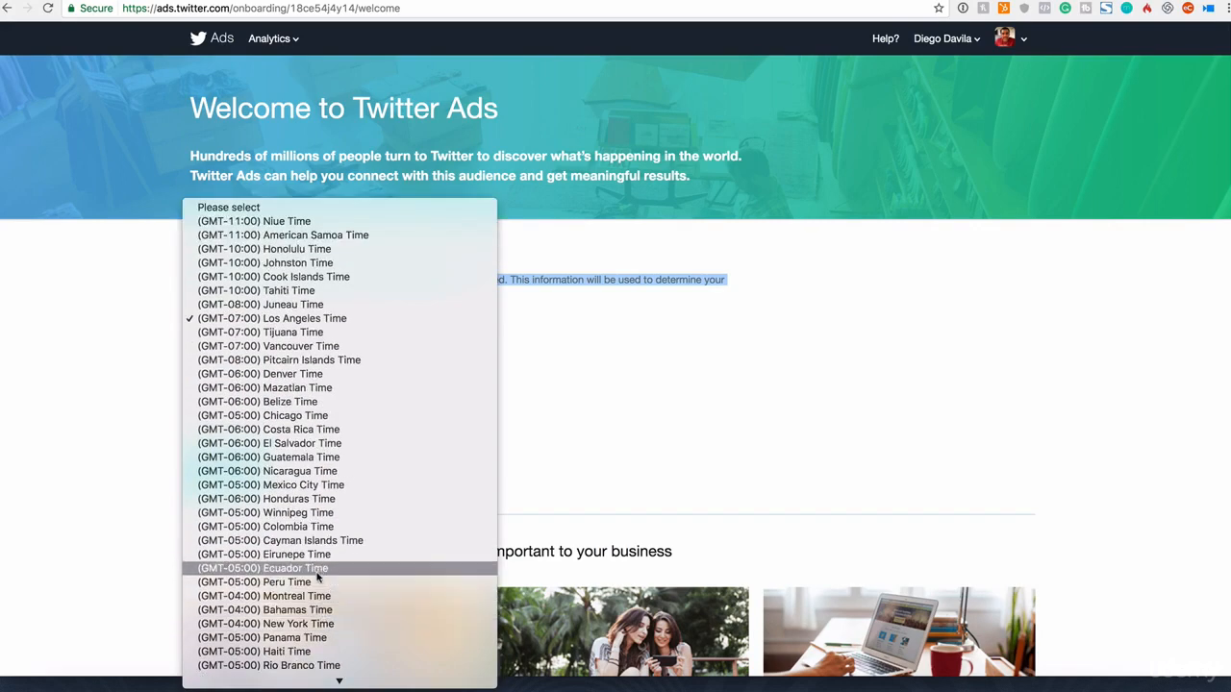
pyautogui.click(316, 625)
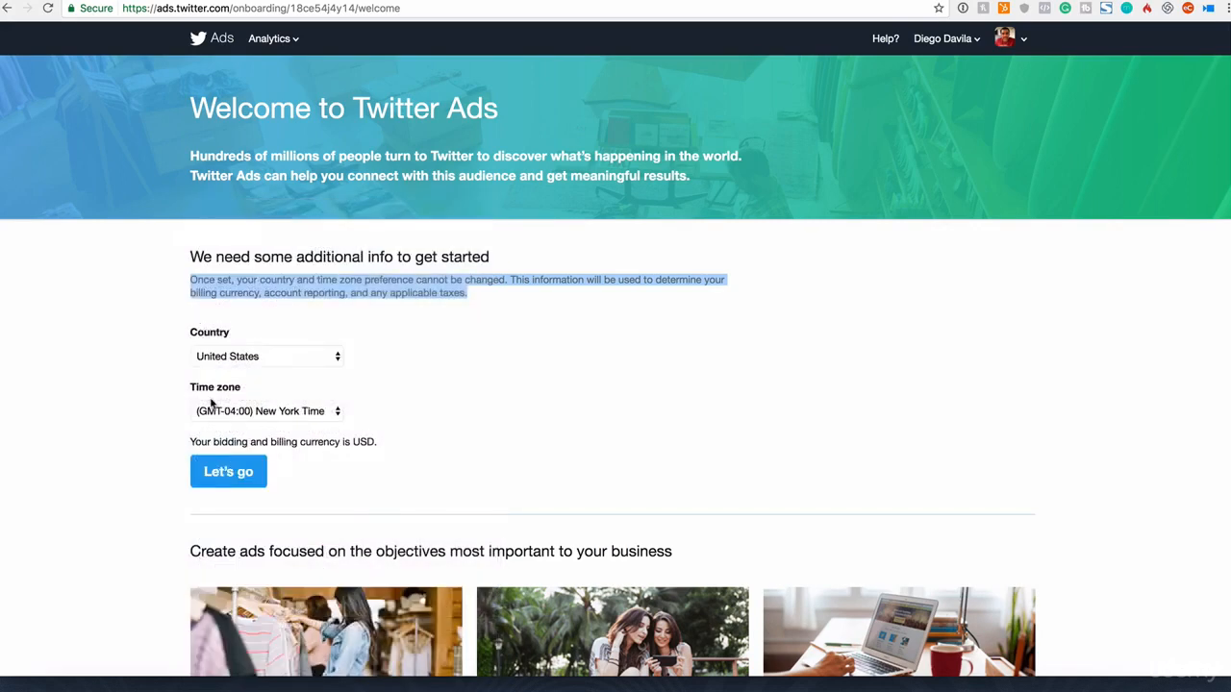
# Step: Keep United States as the country and submit the country and time zone settings
pyautogui.click(268, 357)
pyautogui.click(272, 358)
pyautogui.click(238, 476)
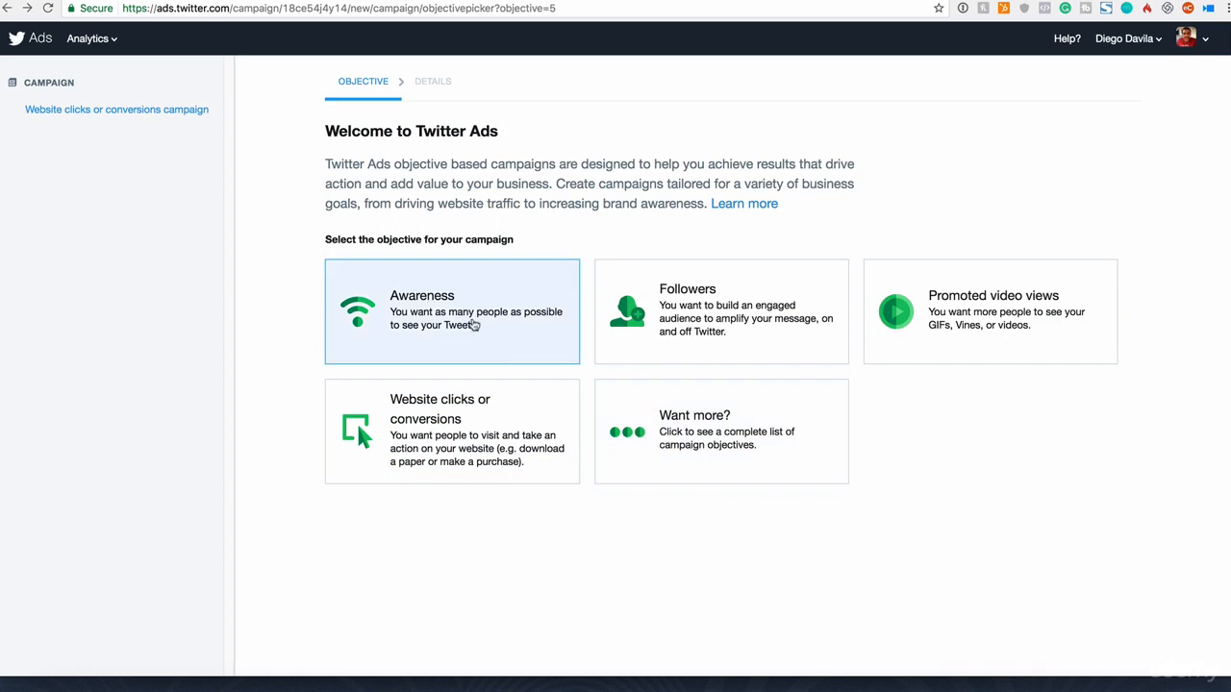
# Step: Open the Awareness objective and examine what its campaigns charge for
pyautogui.click(472, 325)
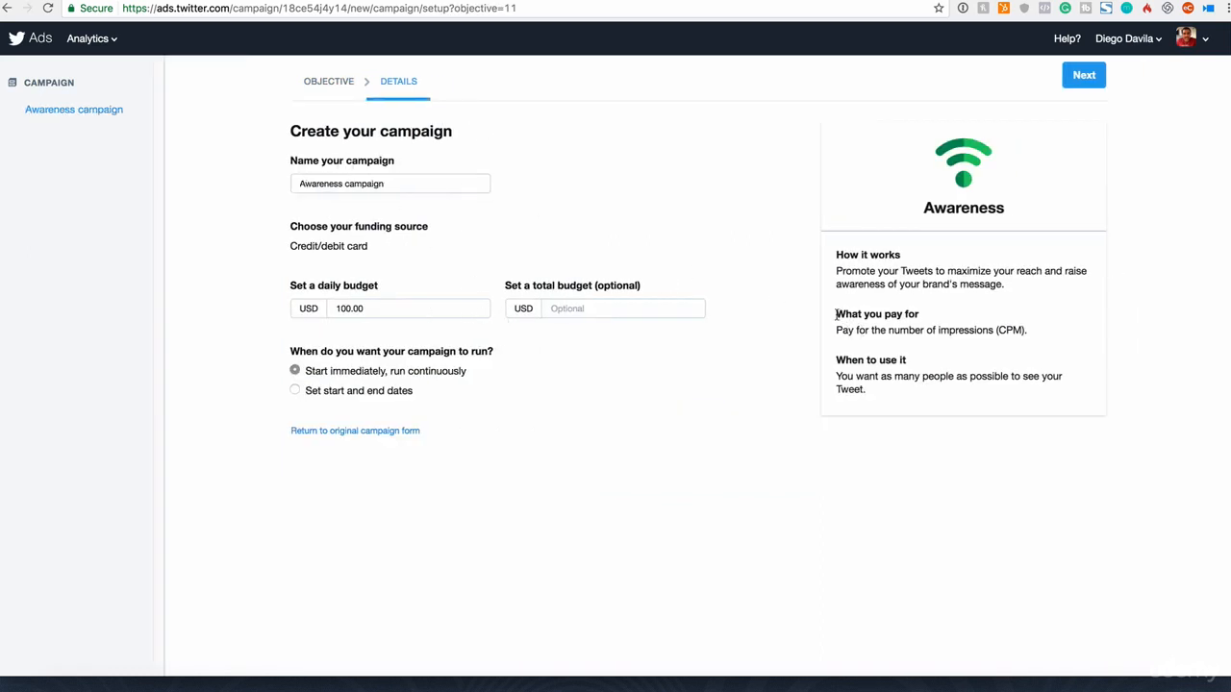
pyautogui.moveTo(836, 314); pyautogui.dragTo(939, 315)
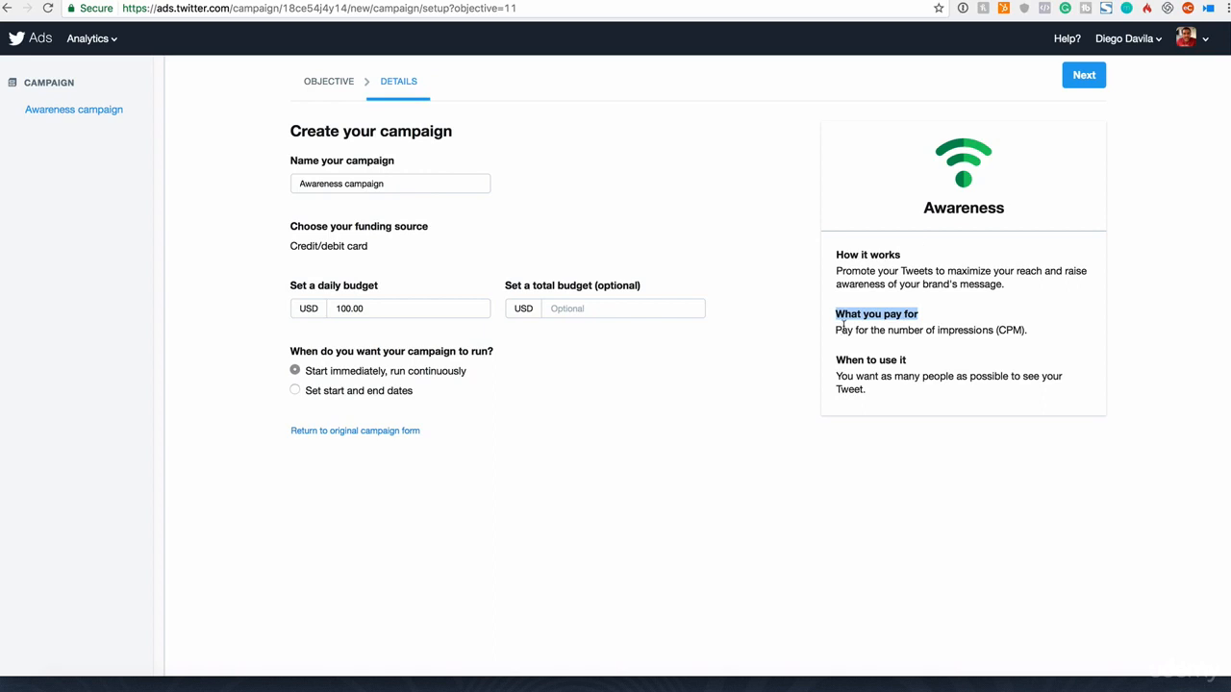
pyautogui.moveTo(841, 327); pyautogui.dragTo(1026, 330)
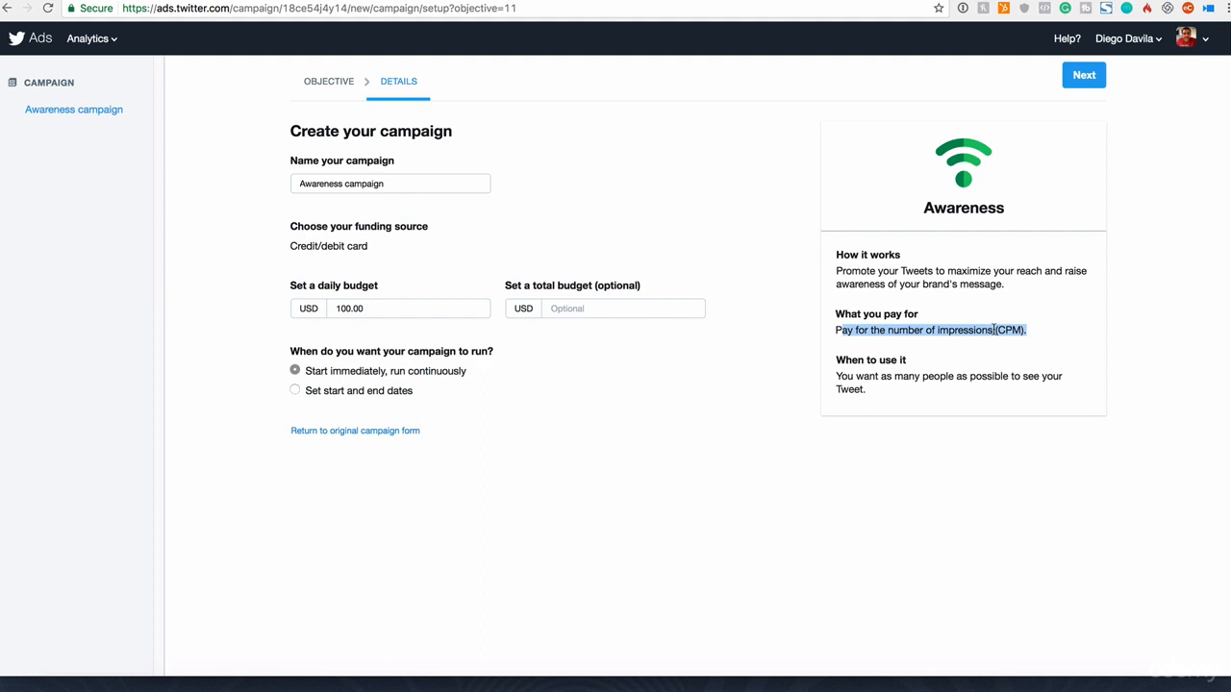
# Step: Switch to the Followers objective and read which actions are billed and which are not
pyautogui.click(324, 82)
pyautogui.click(730, 304)
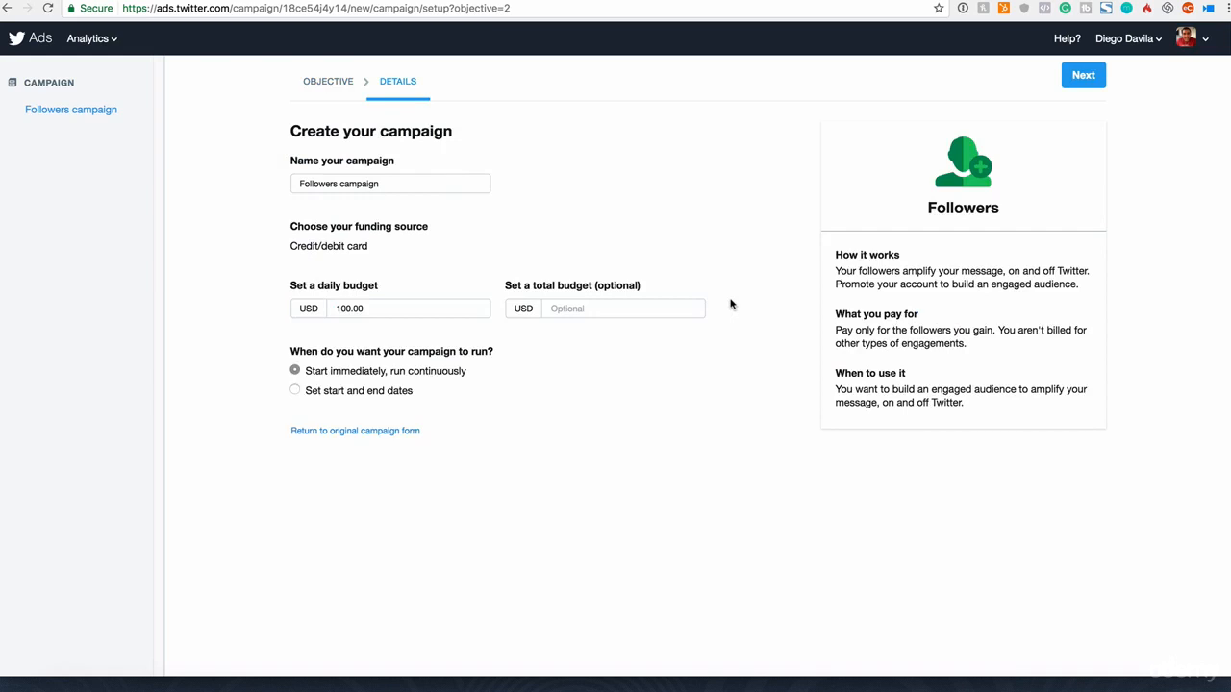
pyautogui.moveTo(841, 329); pyautogui.dragTo(971, 346)
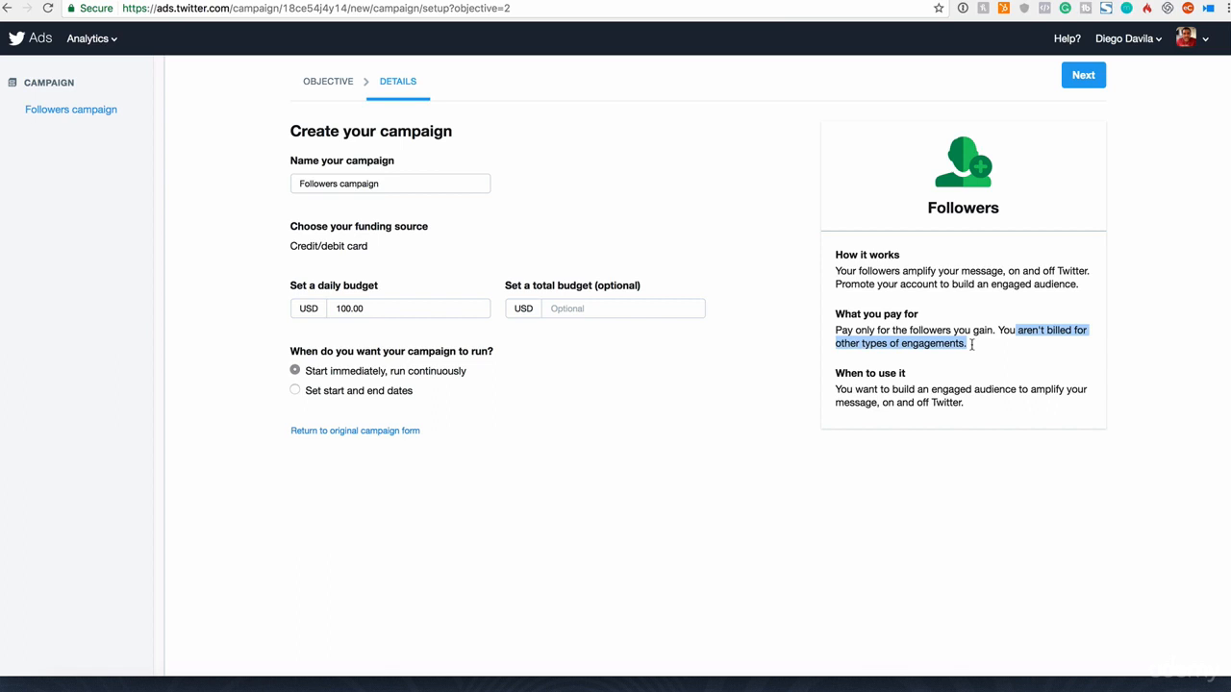
pyautogui.moveTo(967, 344); pyautogui.dragTo(1001, 330)
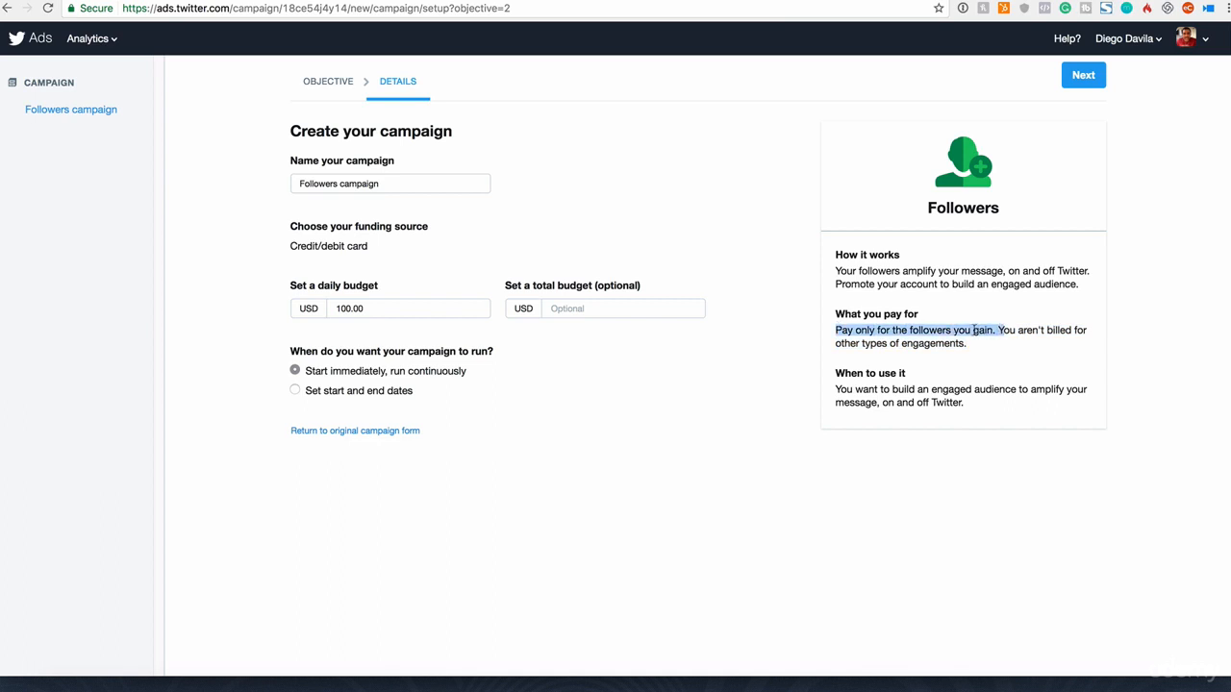
# Step: Switch to the Promoted video views objective and read what it charges for
pyautogui.click(337, 85)
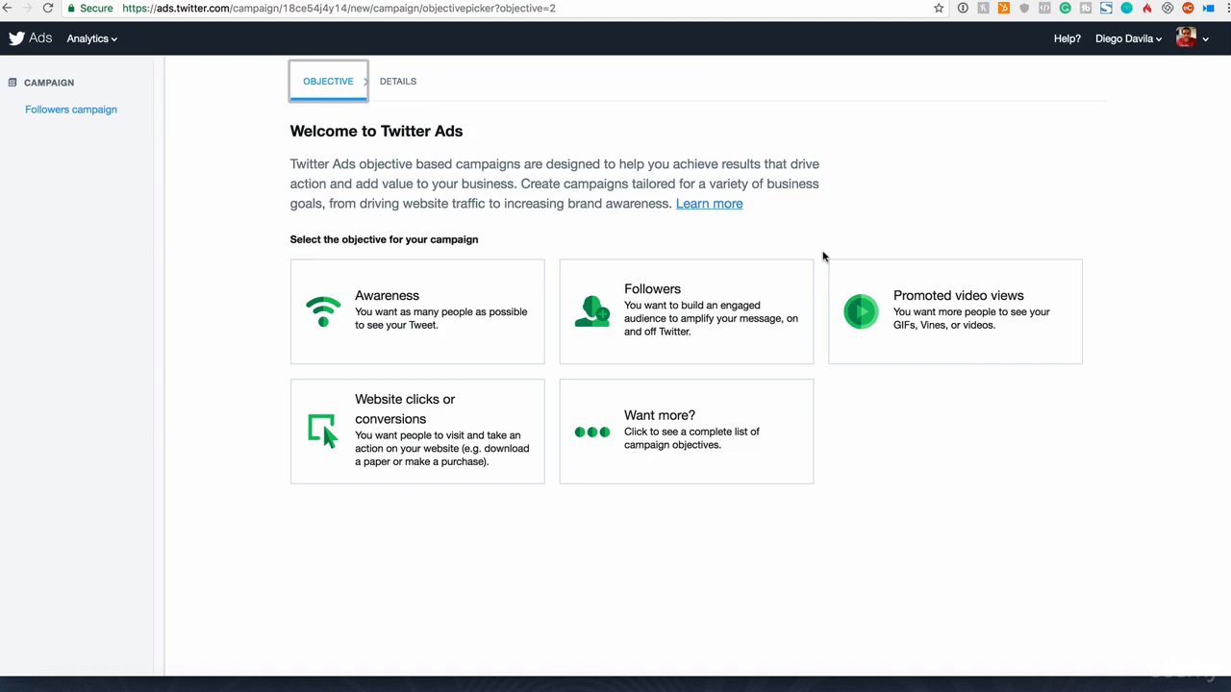
pyautogui.click(975, 325)
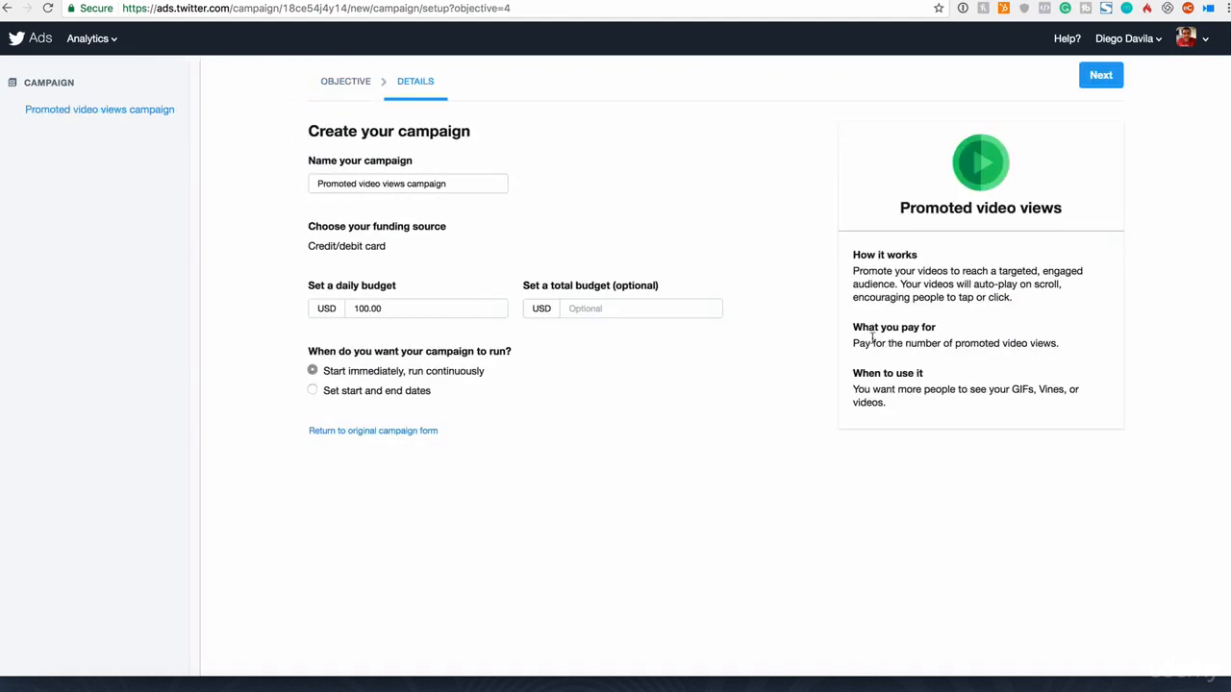
pyautogui.moveTo(853, 344); pyautogui.dragTo(1027, 355)
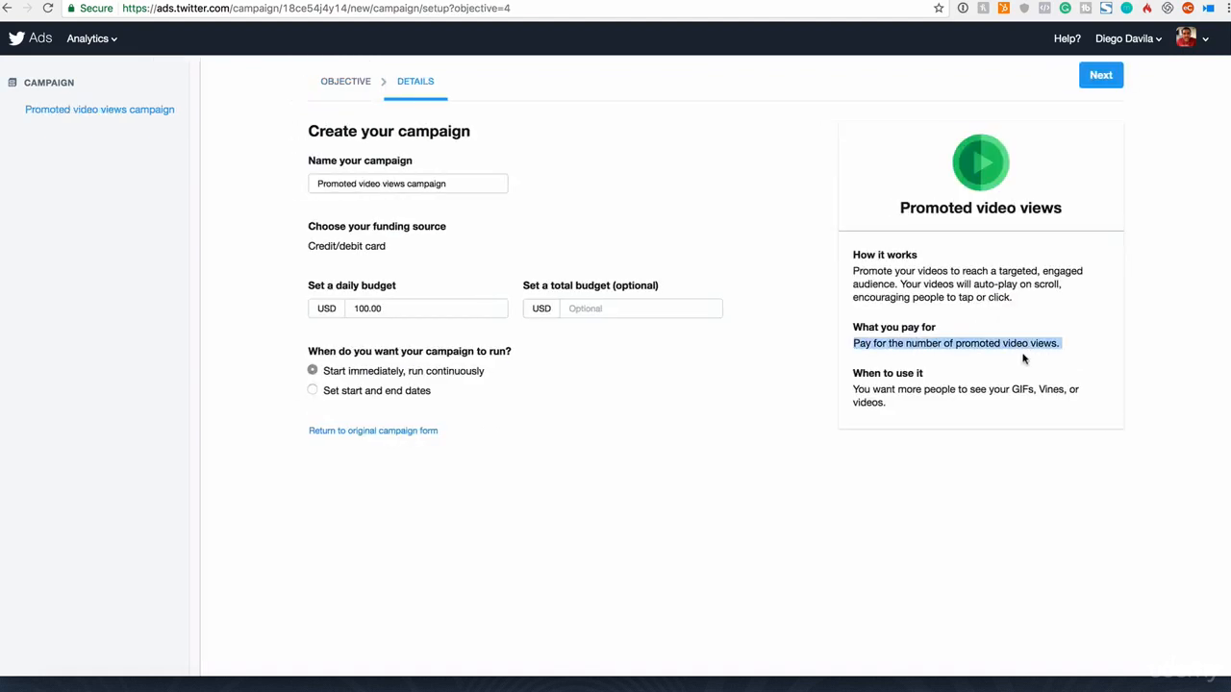
# Step: Switch to the Website clicks or conversions objective and read what it charges for
pyautogui.click(341, 83)
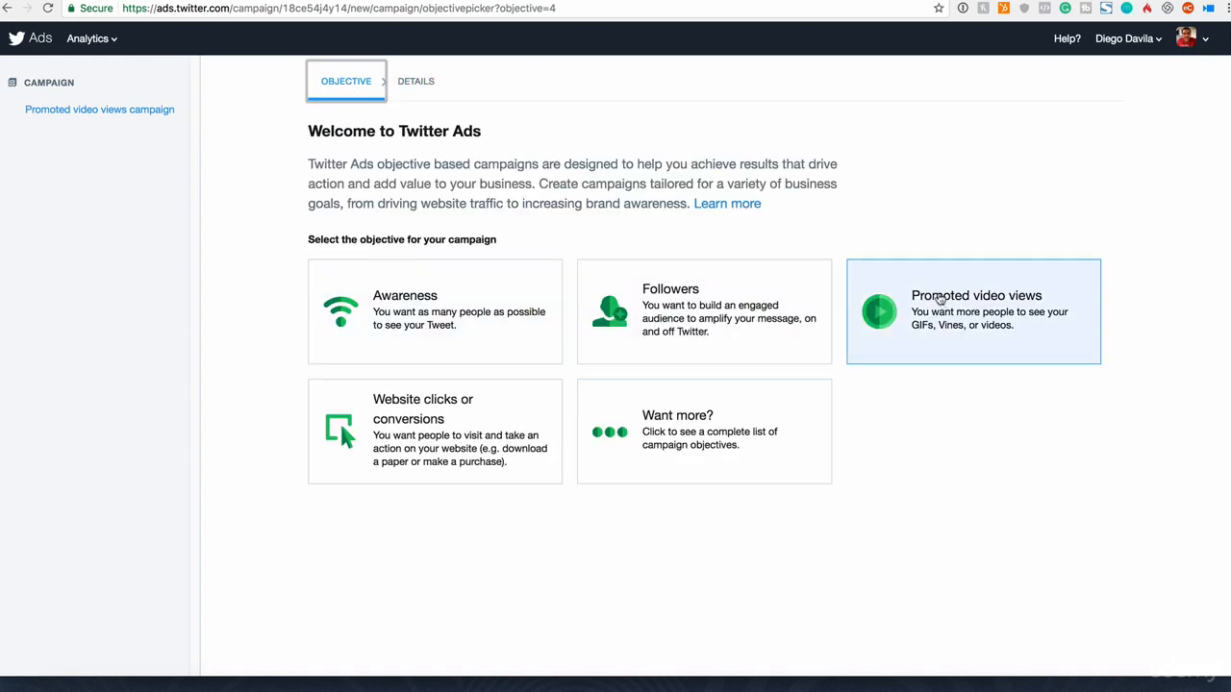
pyautogui.click(440, 419)
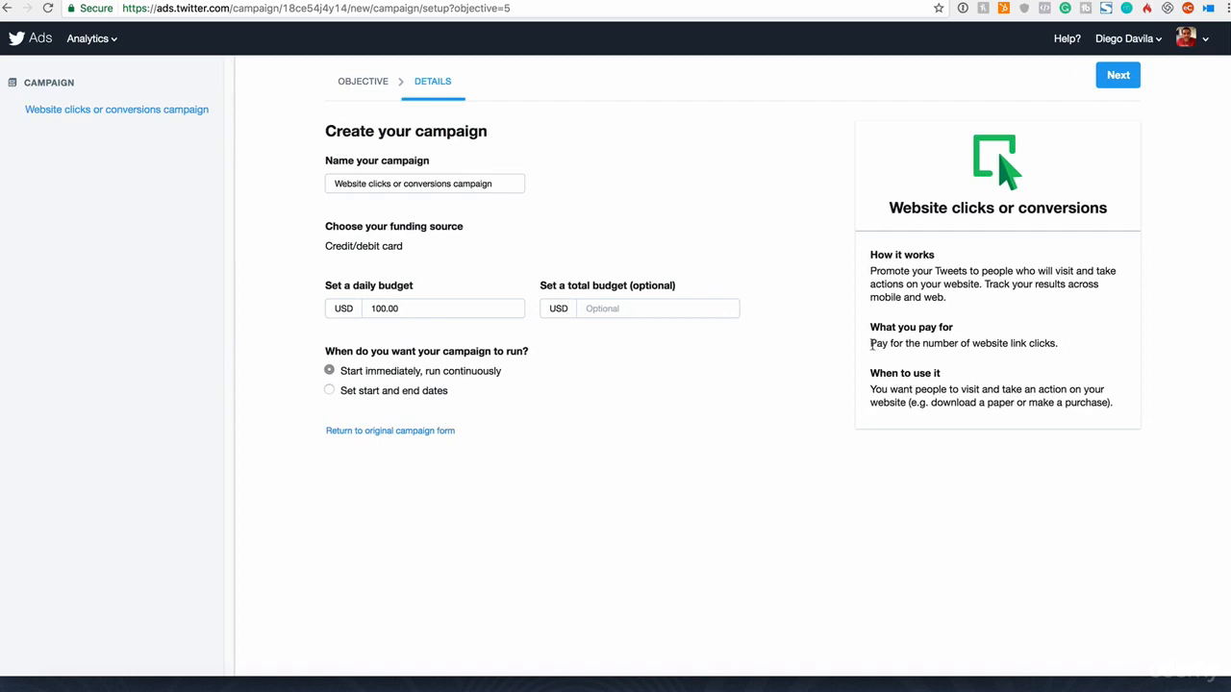
pyautogui.moveTo(871, 344); pyautogui.dragTo(1065, 347)
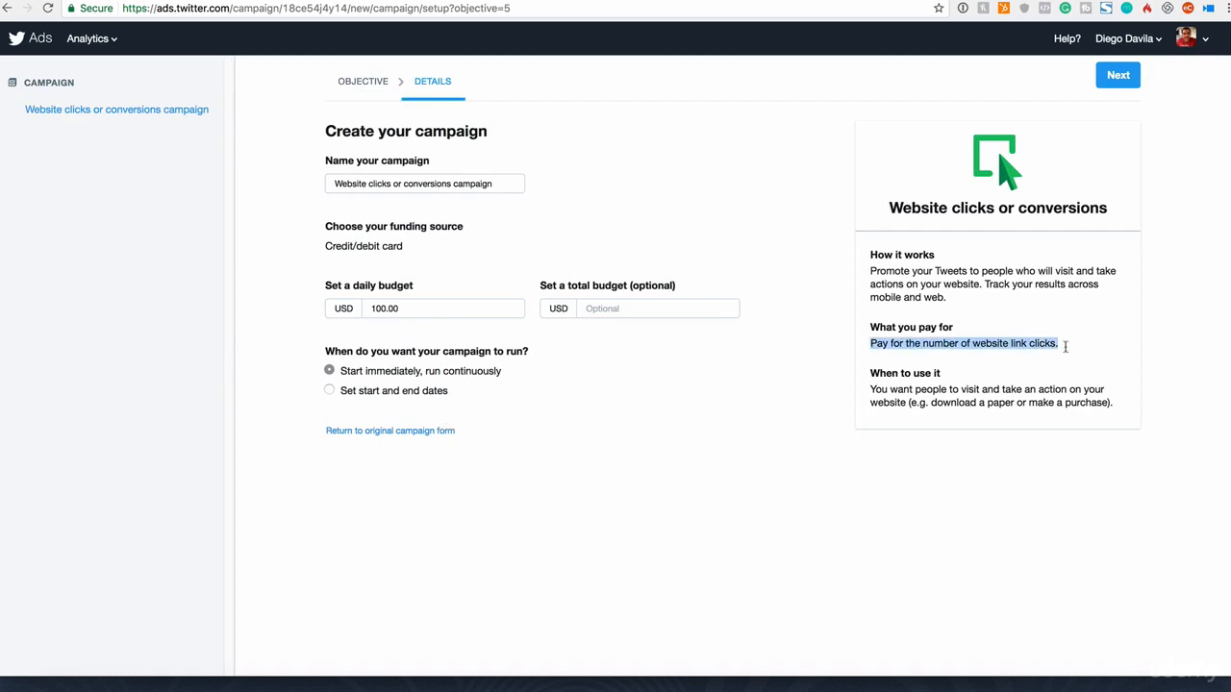
# Step: Choose the Followers objective for the campaign and review its campaign name and funding source
pyautogui.click(358, 83)
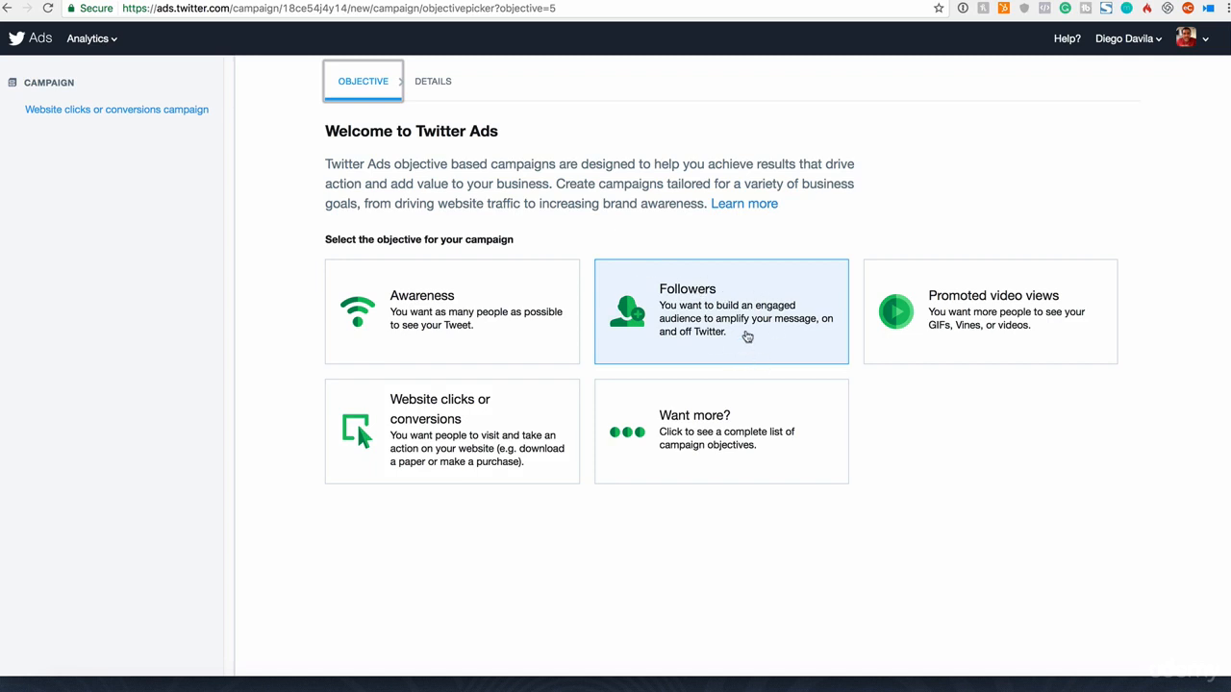
pyautogui.click(747, 334)
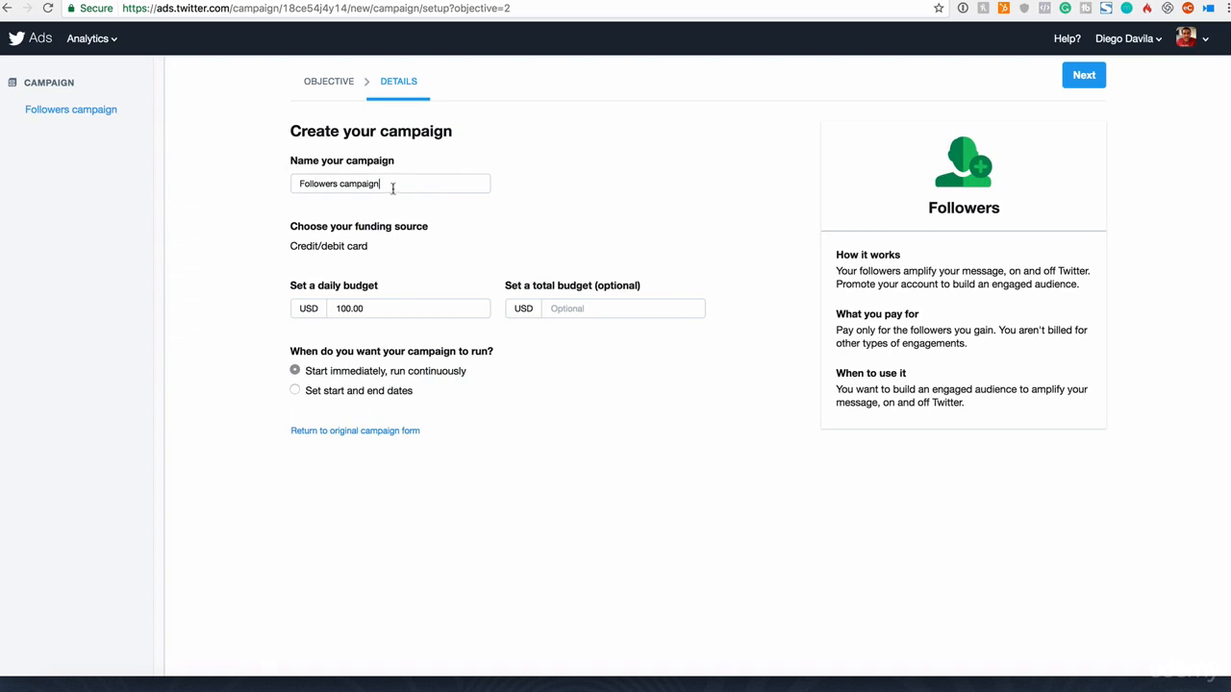
pyautogui.moveTo(394, 184); pyautogui.dragTo(277, 182)
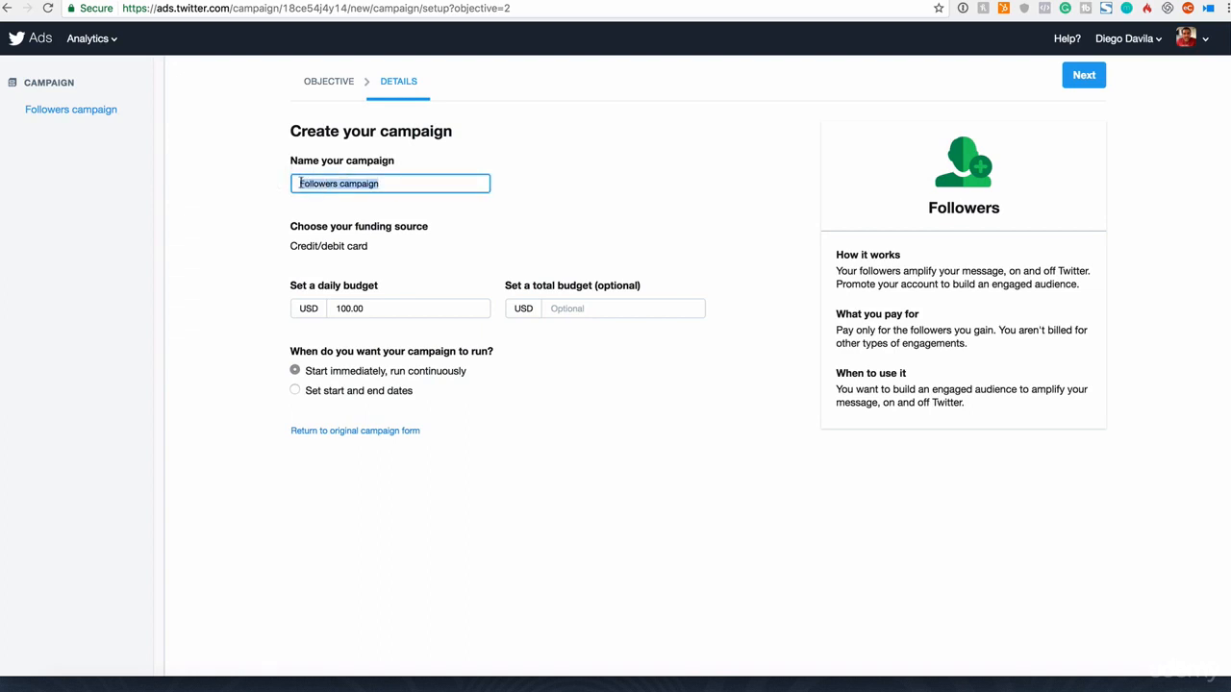
pyautogui.click(403, 185)
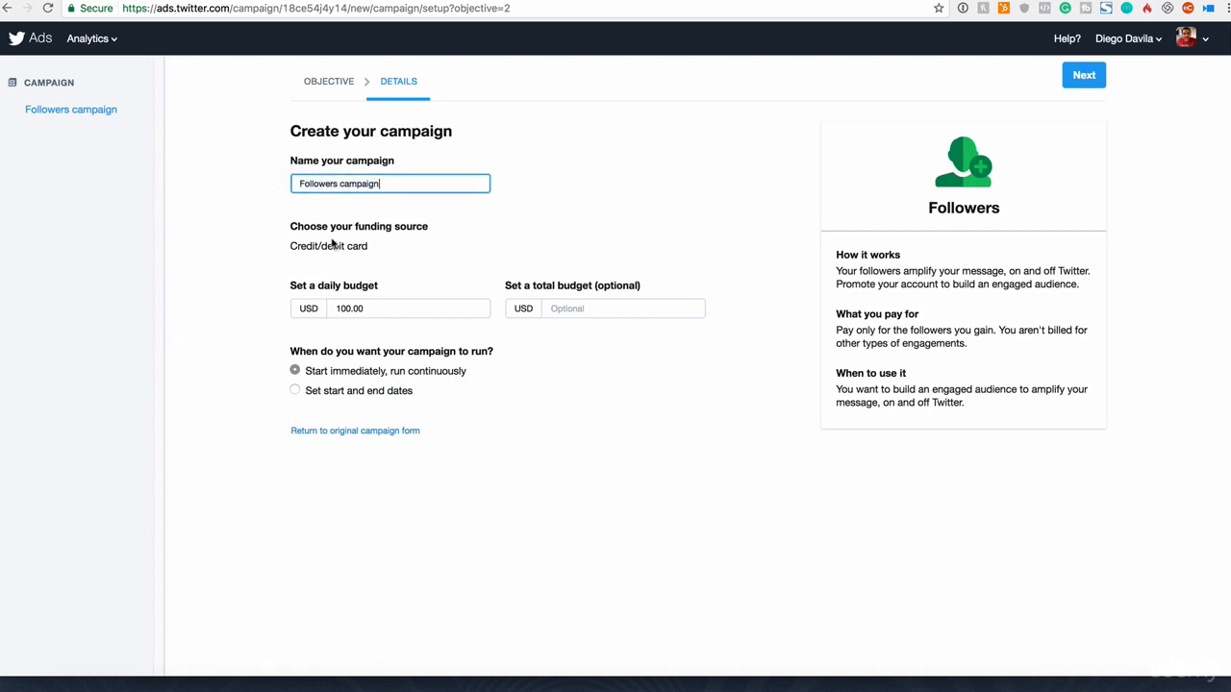
pyautogui.moveTo(296, 179); pyautogui.dragTo(475, 194)
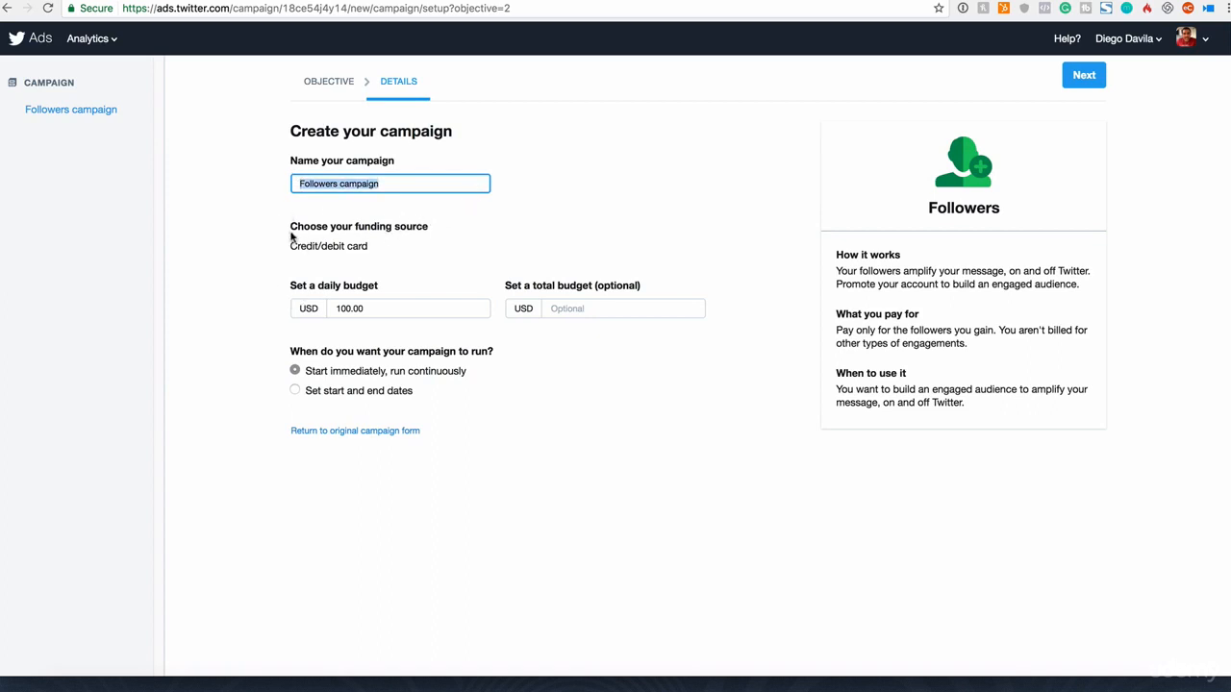
pyautogui.moveTo(290, 232); pyautogui.dragTo(433, 240)
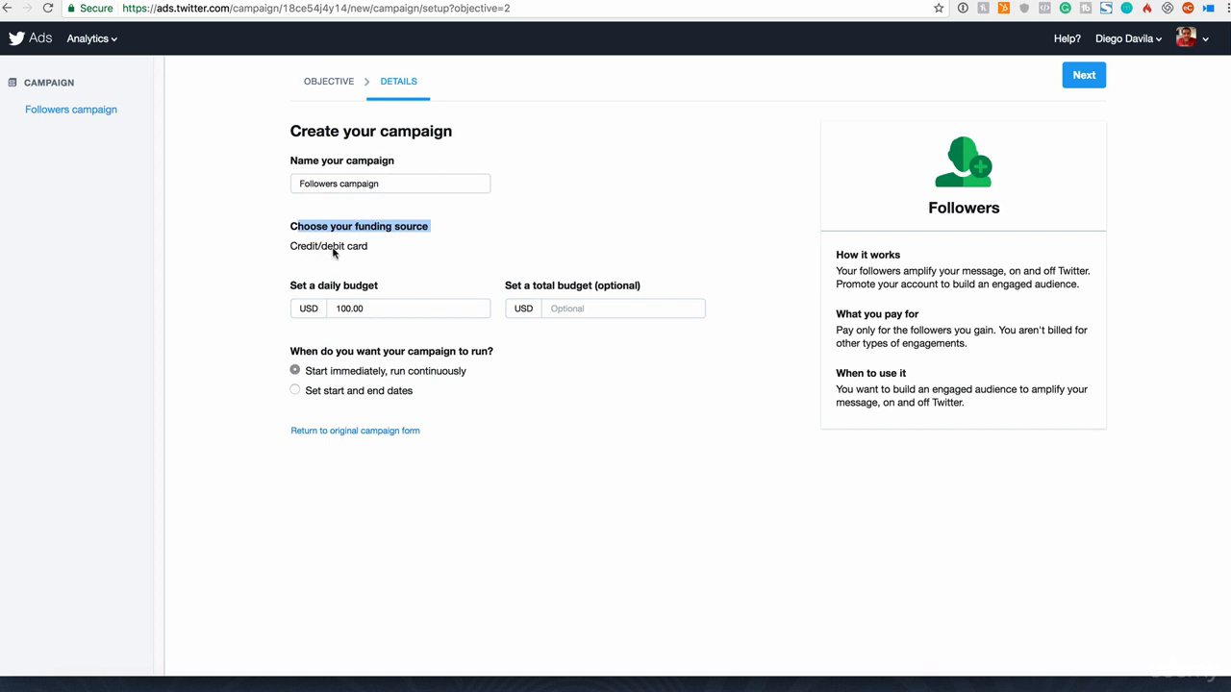
# Step: Set the campaign's daily budget to 5.00 USD and leave the optional total budget empty
pyautogui.moveTo(302, 285); pyautogui.dragTo(273, 297)
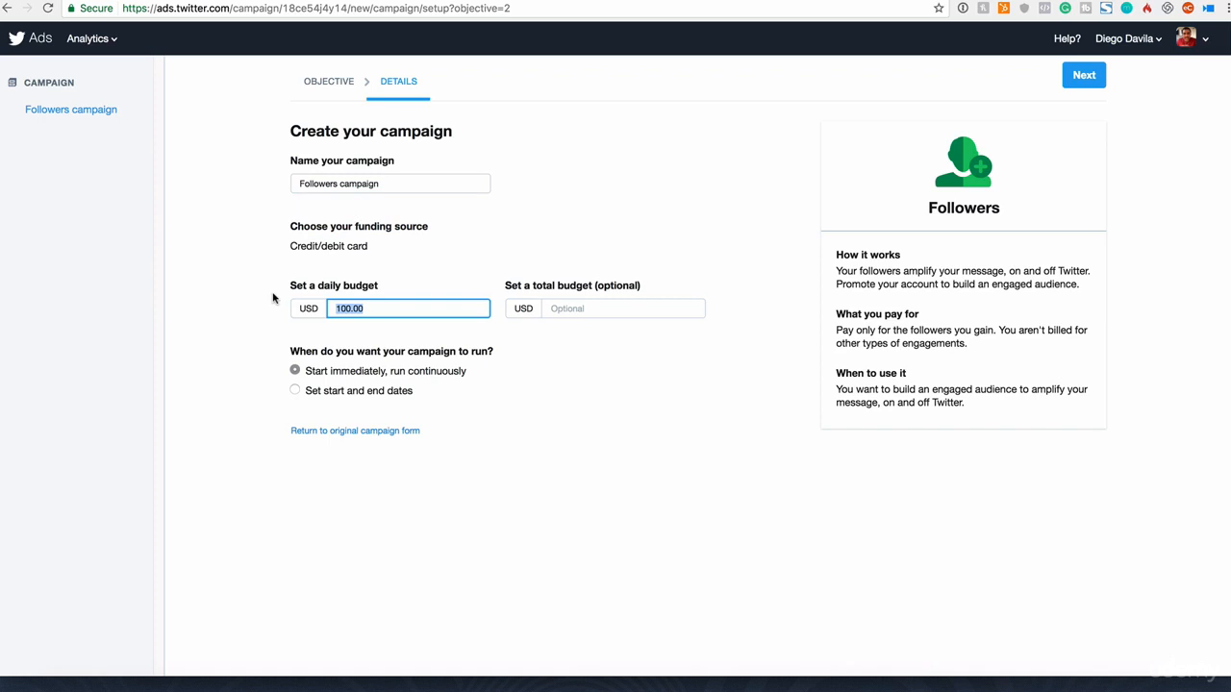
pyautogui.write('5.00')
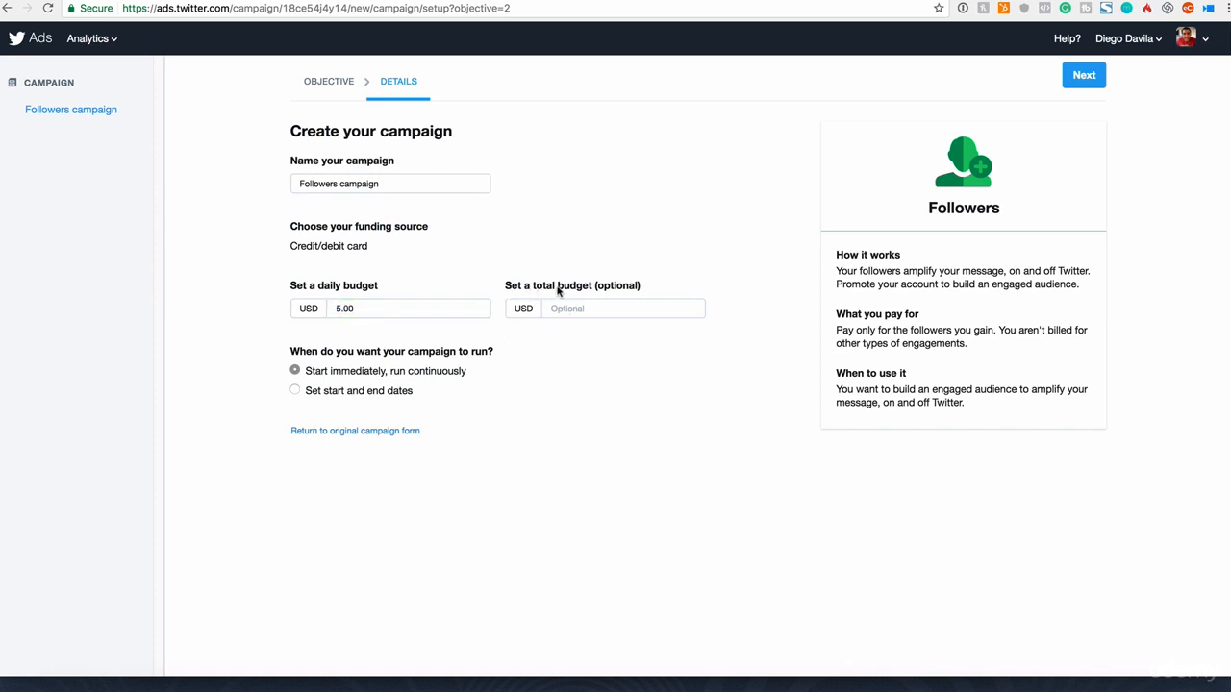
pyautogui.click(610, 304)
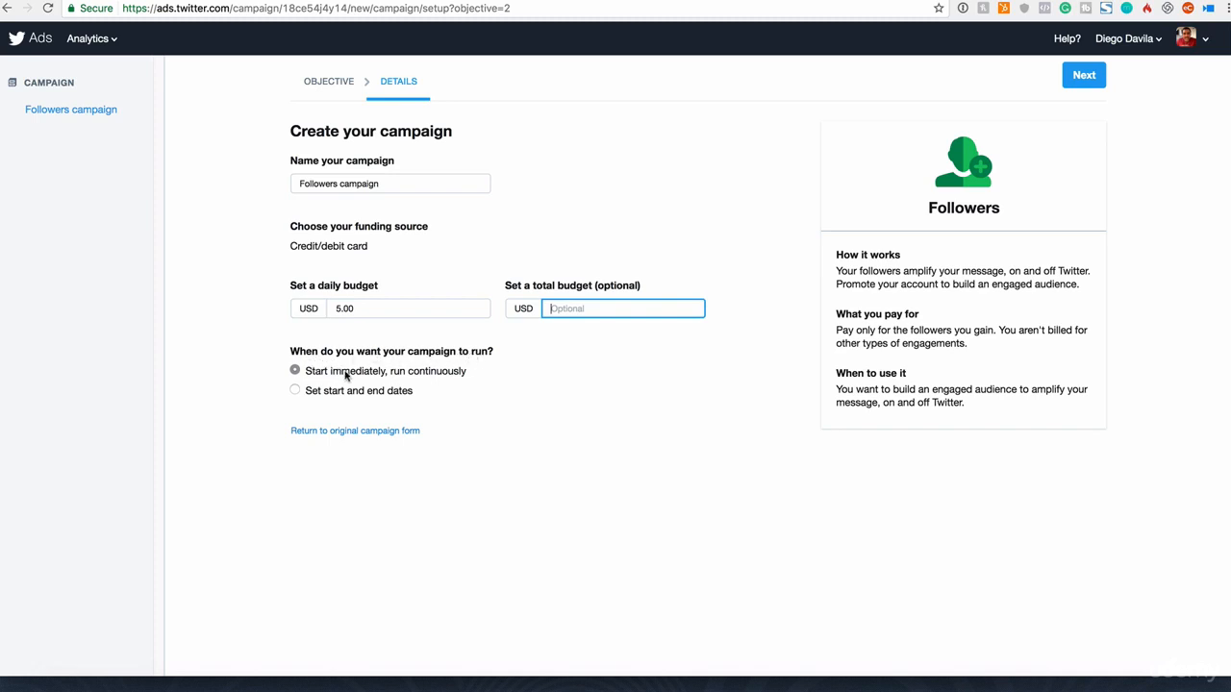
pyautogui.click(295, 390)
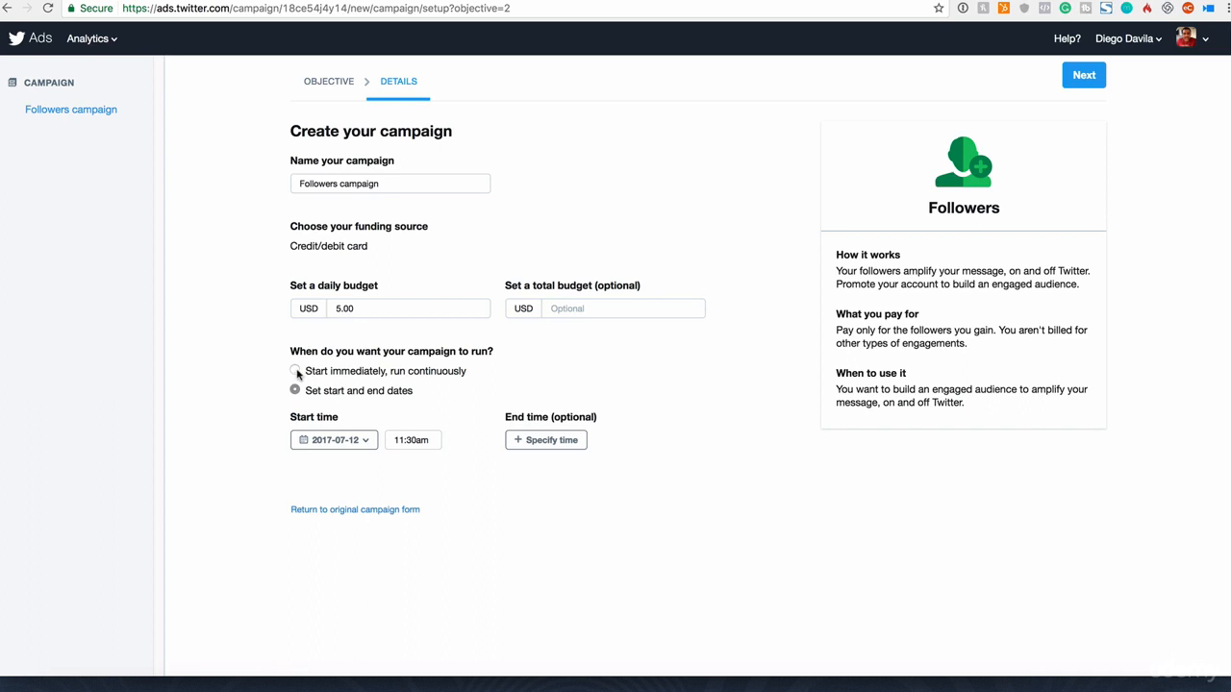
pyautogui.click(295, 371)
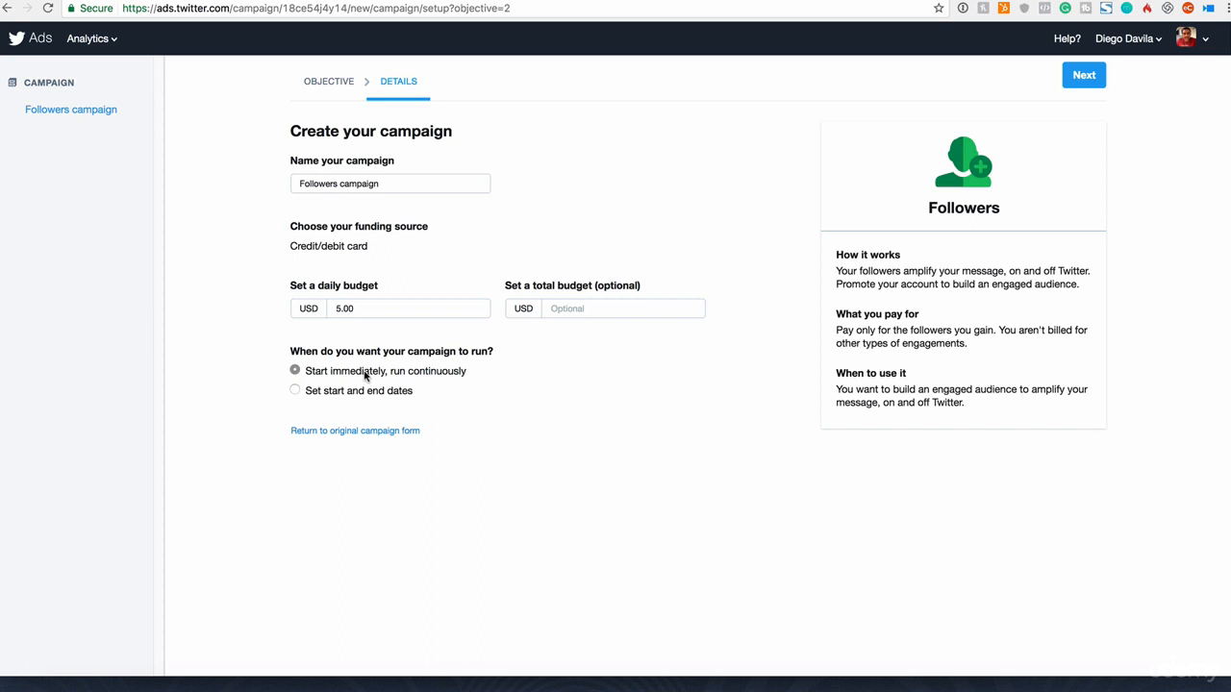
pyautogui.click(383, 309)
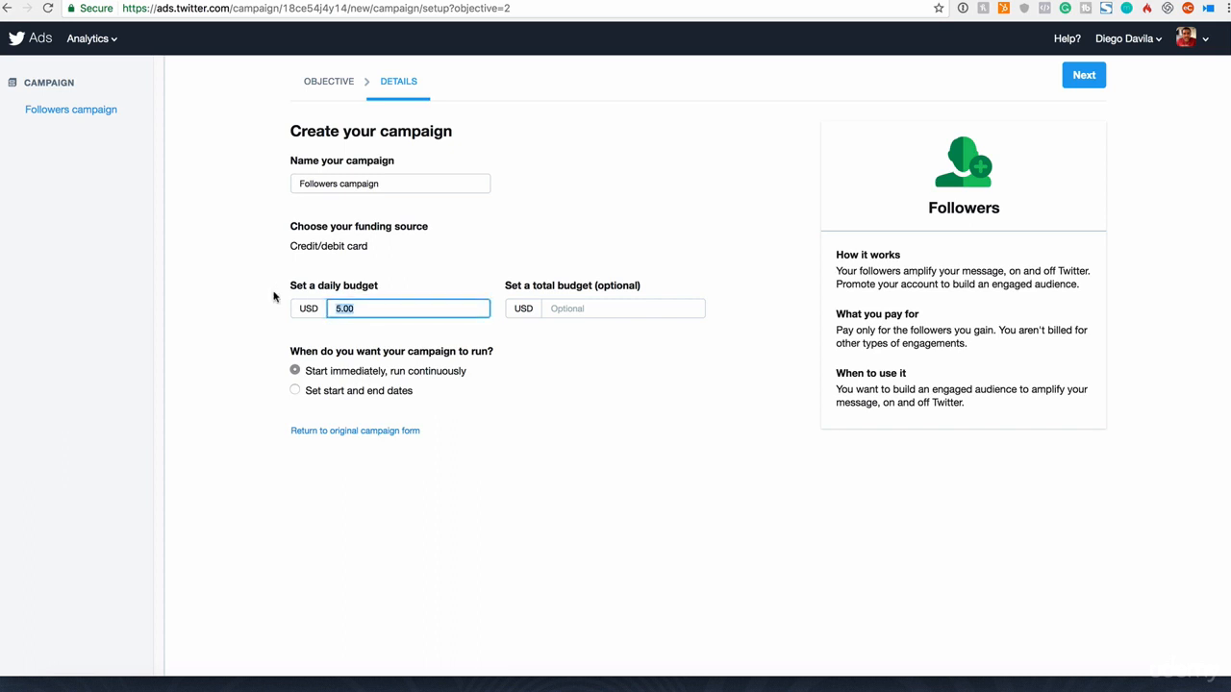
pyautogui.moveTo(380, 309); pyautogui.dragTo(313, 307)
pyautogui.click(376, 309)
# Step: Schedule the campaign with start and end dates, set the end date to 2017-07-18, and continue to choosing creatives
pyautogui.click(296, 392)
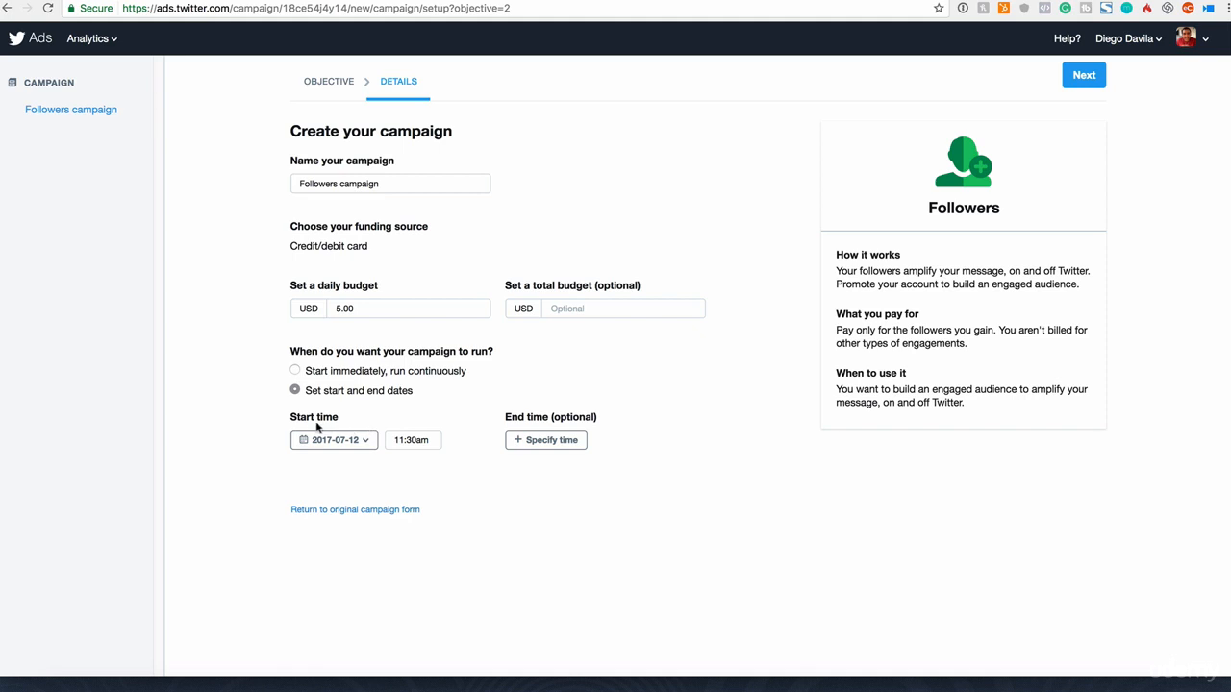
pyautogui.moveTo(290, 417); pyautogui.dragTo(339, 418)
pyautogui.click(563, 442)
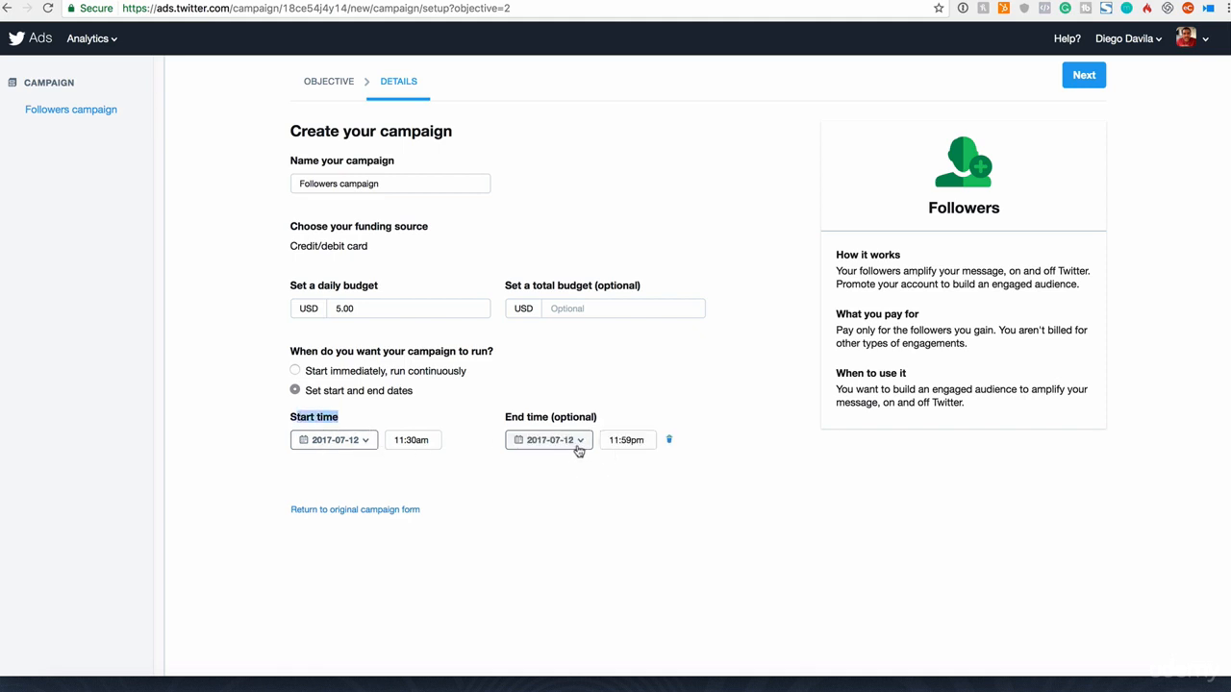
pyautogui.click(577, 446)
pyautogui.click(592, 354)
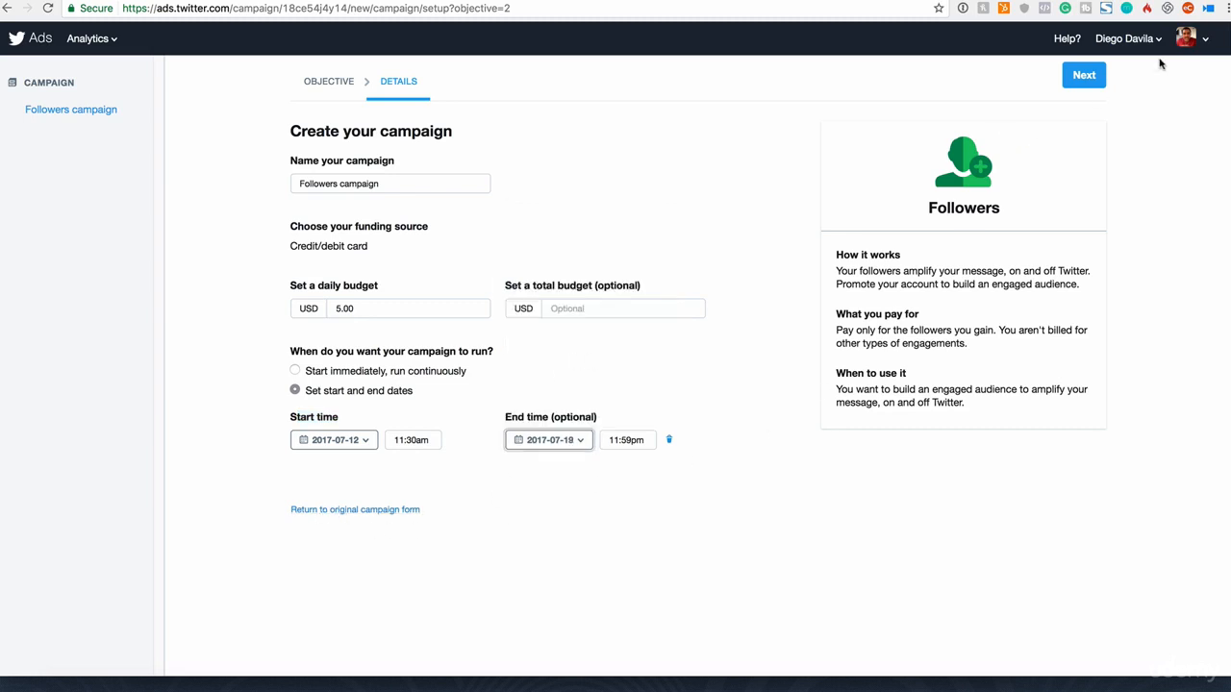
pyautogui.click(1084, 75)
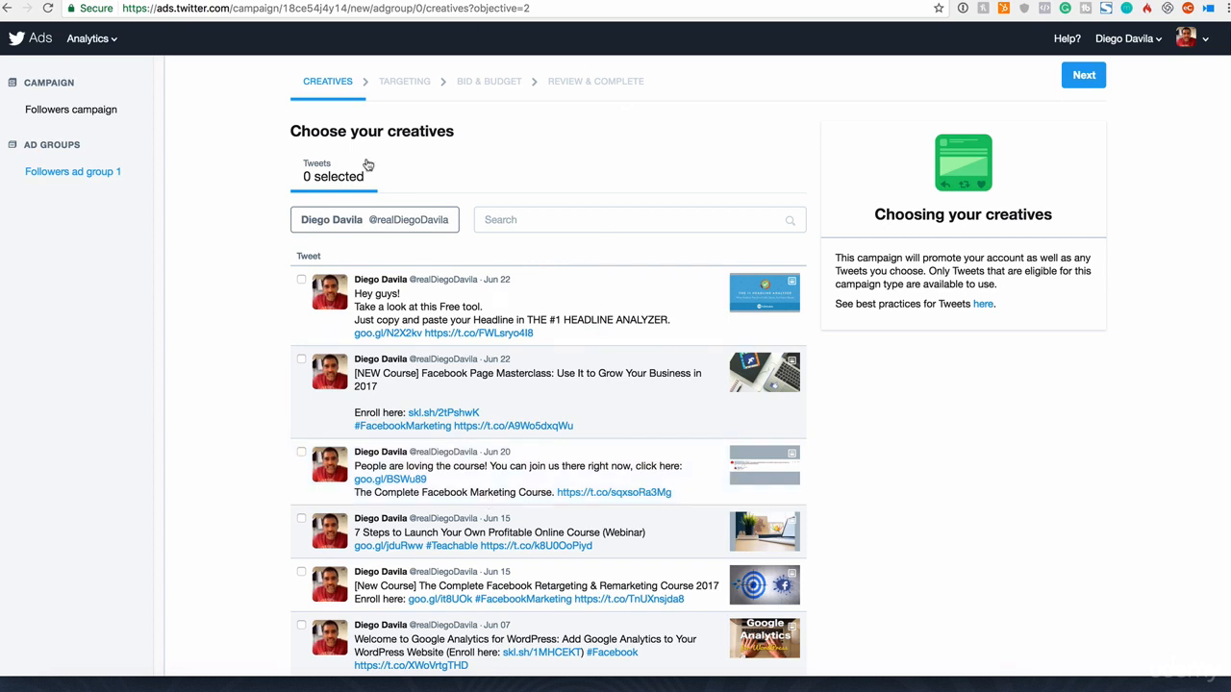
pyautogui.moveTo(742, 281)
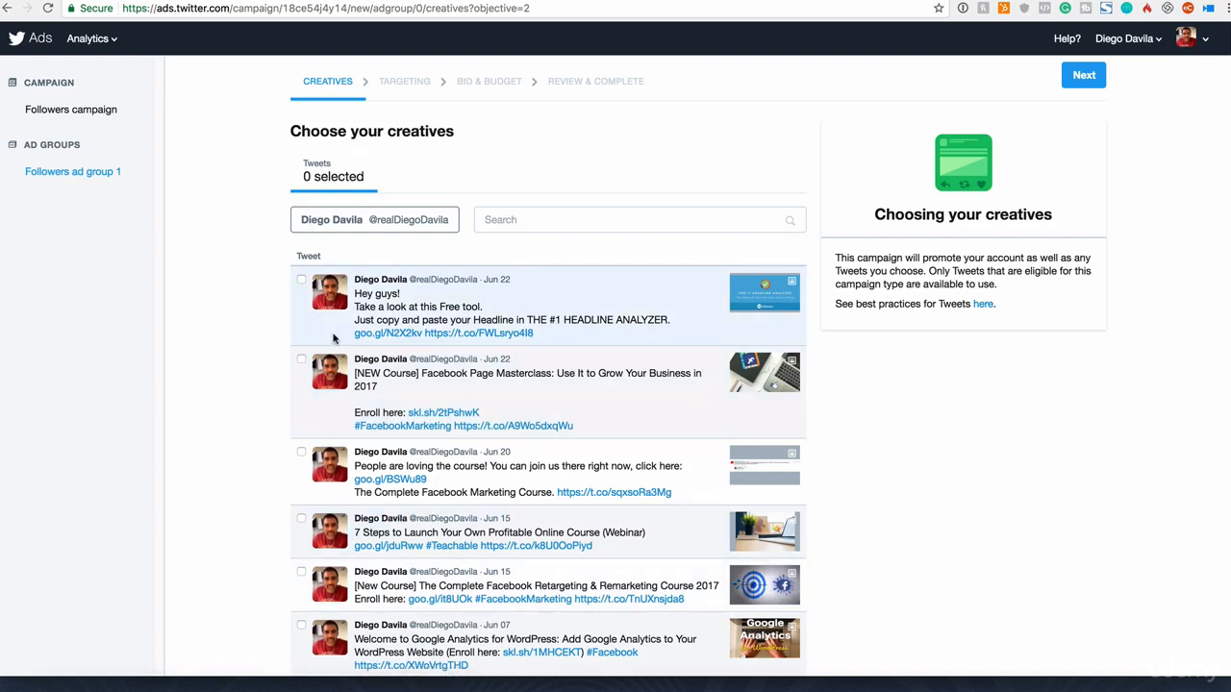
# Step: Select the Tweet about the Complete Facebook Retargeting & Remarketing Course 2017 as the creative and continue to targeting
pyautogui.click(301, 572)
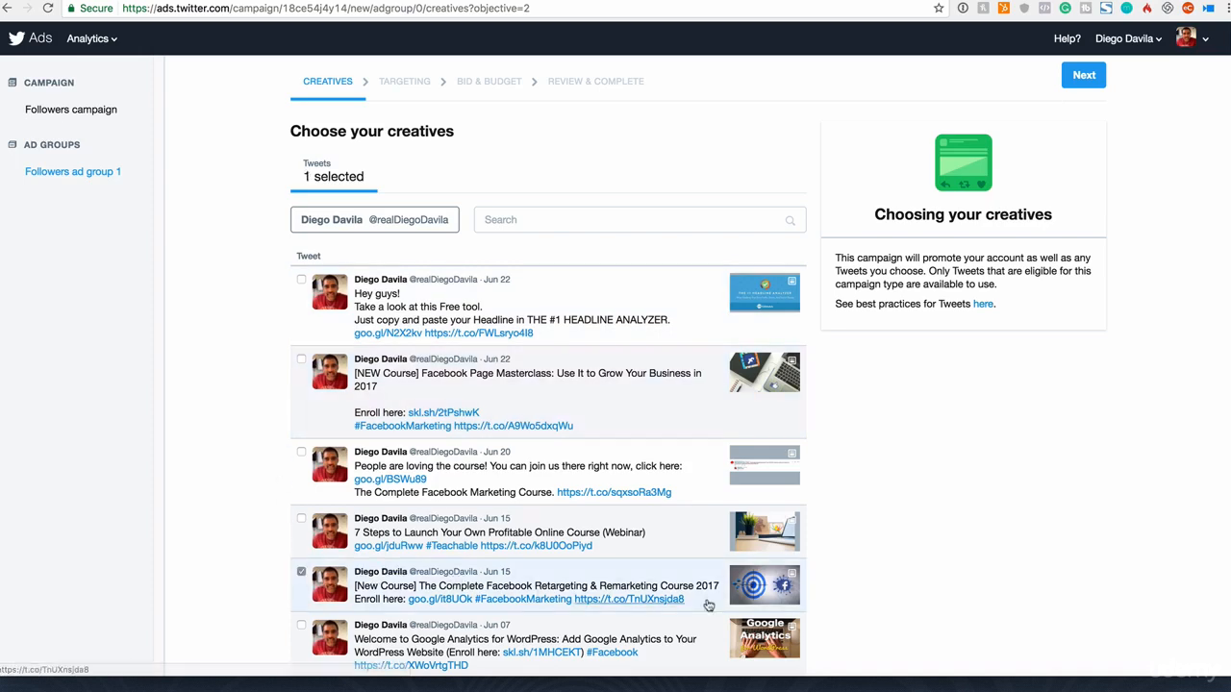
pyautogui.scroll(-5, 868, 596)
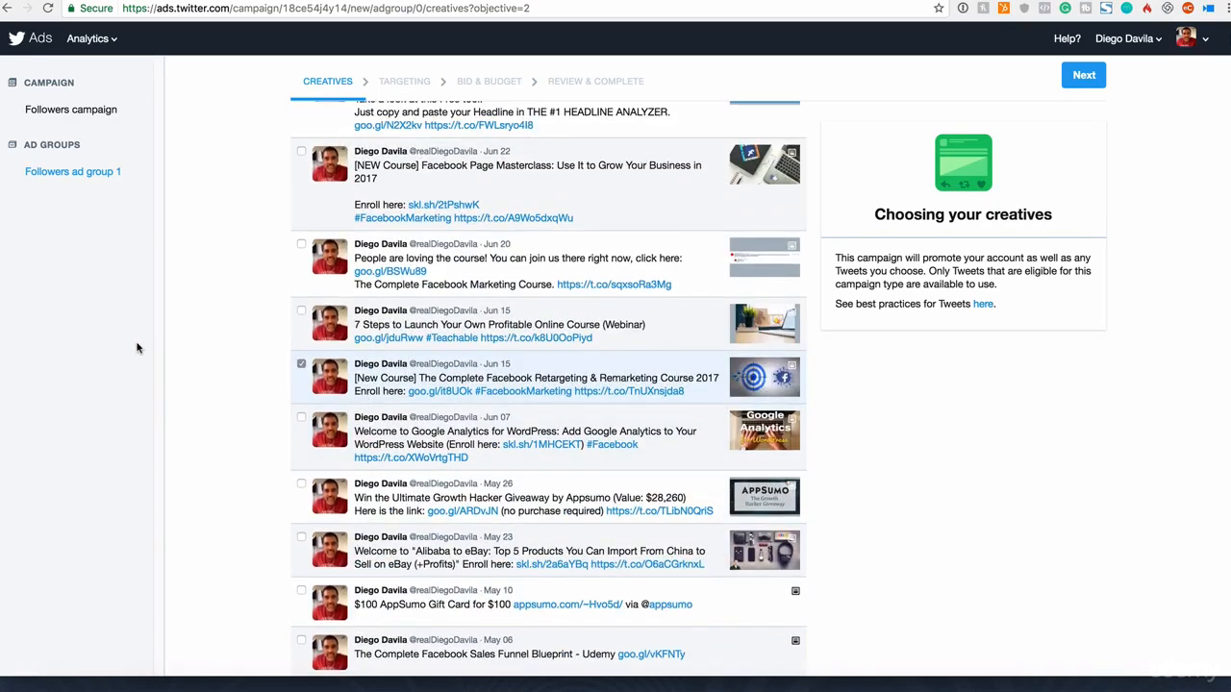
pyautogui.scroll(3, 458, 383)
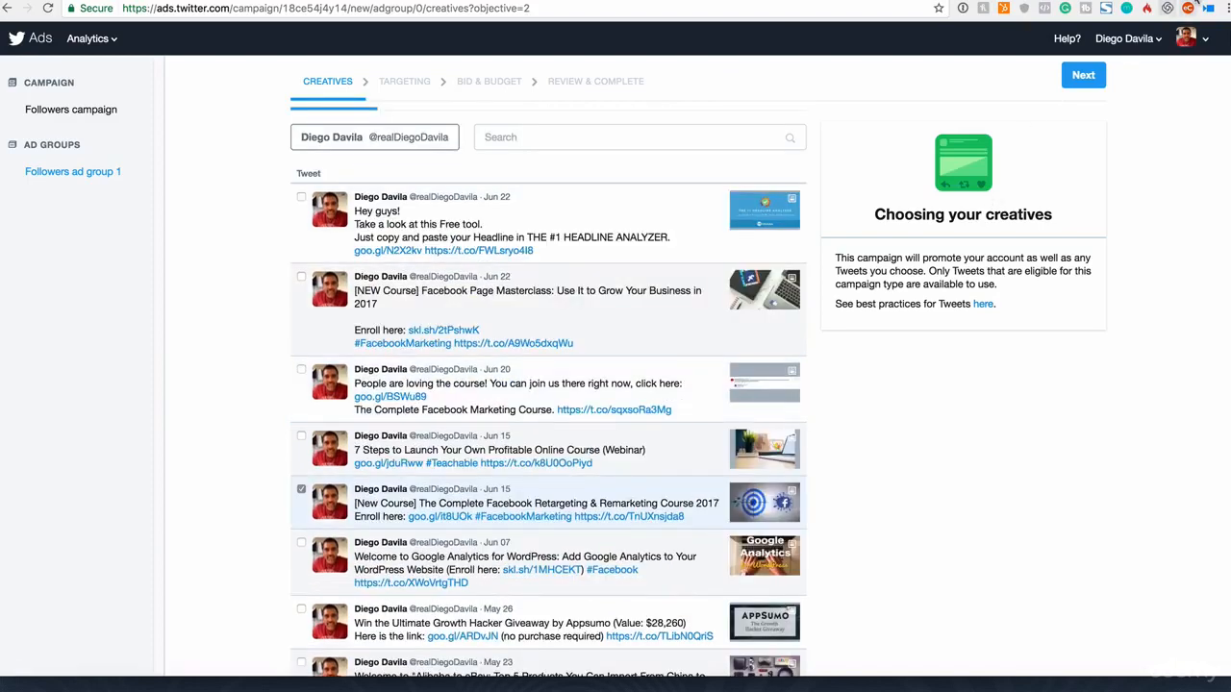
pyautogui.click(1084, 75)
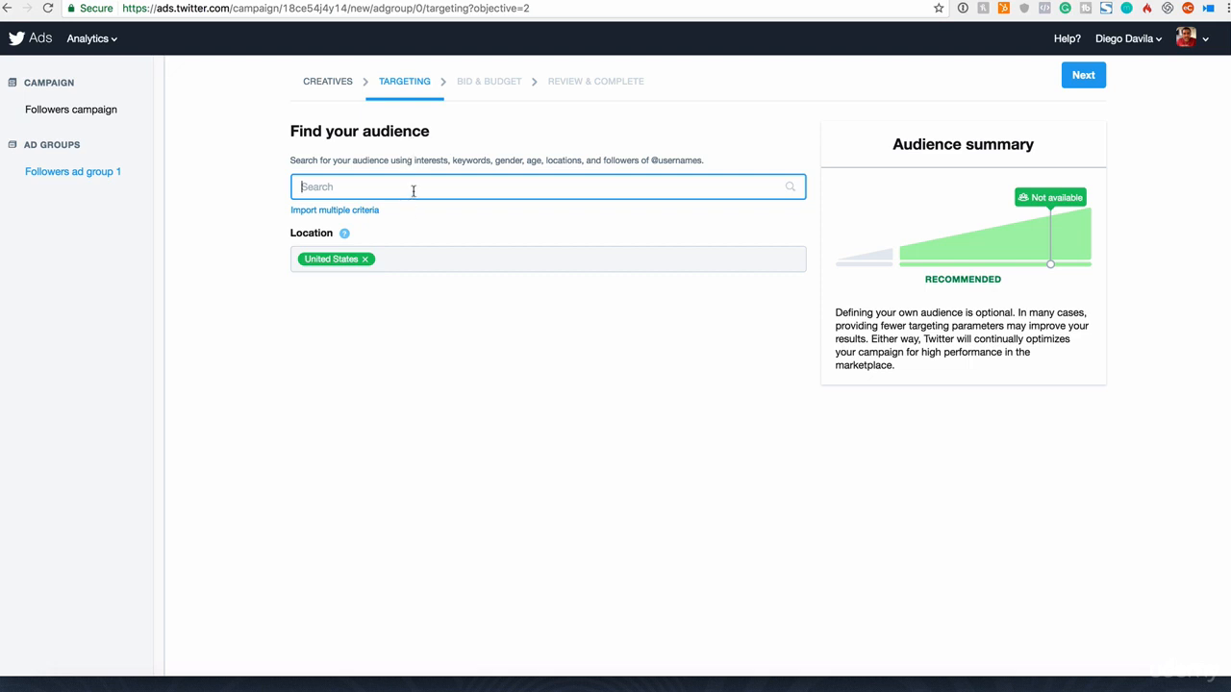
# Step: Search the audience criteria for "digital marketing" and add the keywords "digital marketing" and "Digital marketing"
pyautogui.write('di')
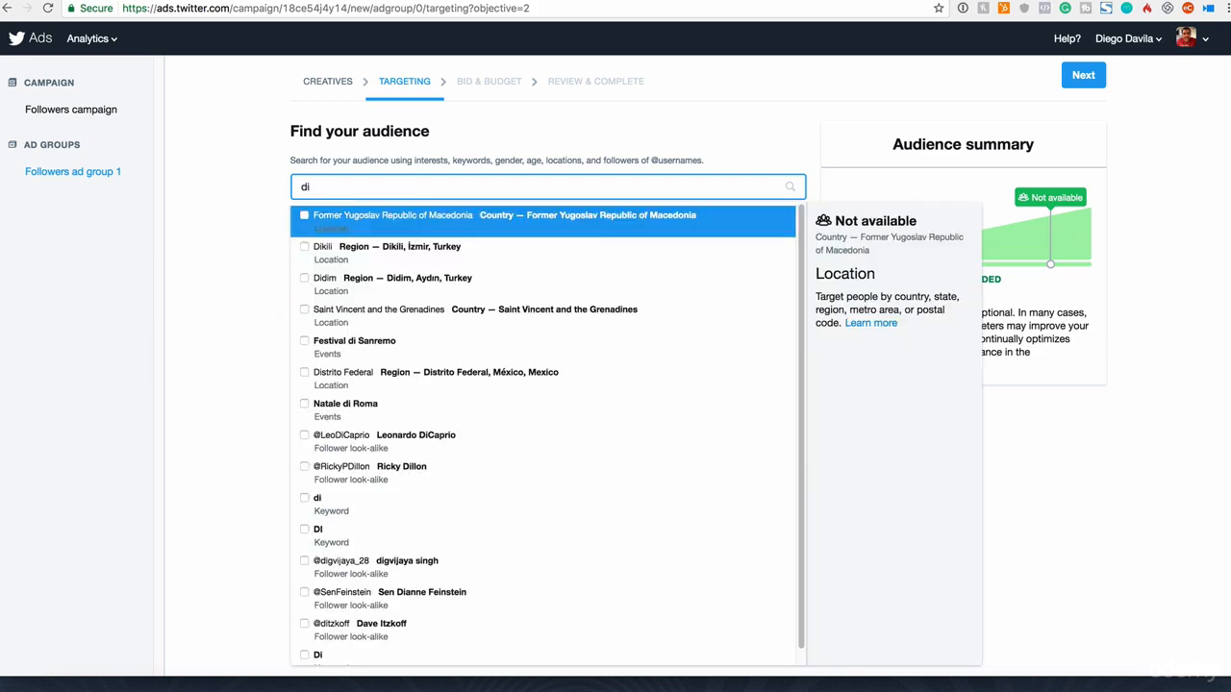
pyautogui.write('gital market')
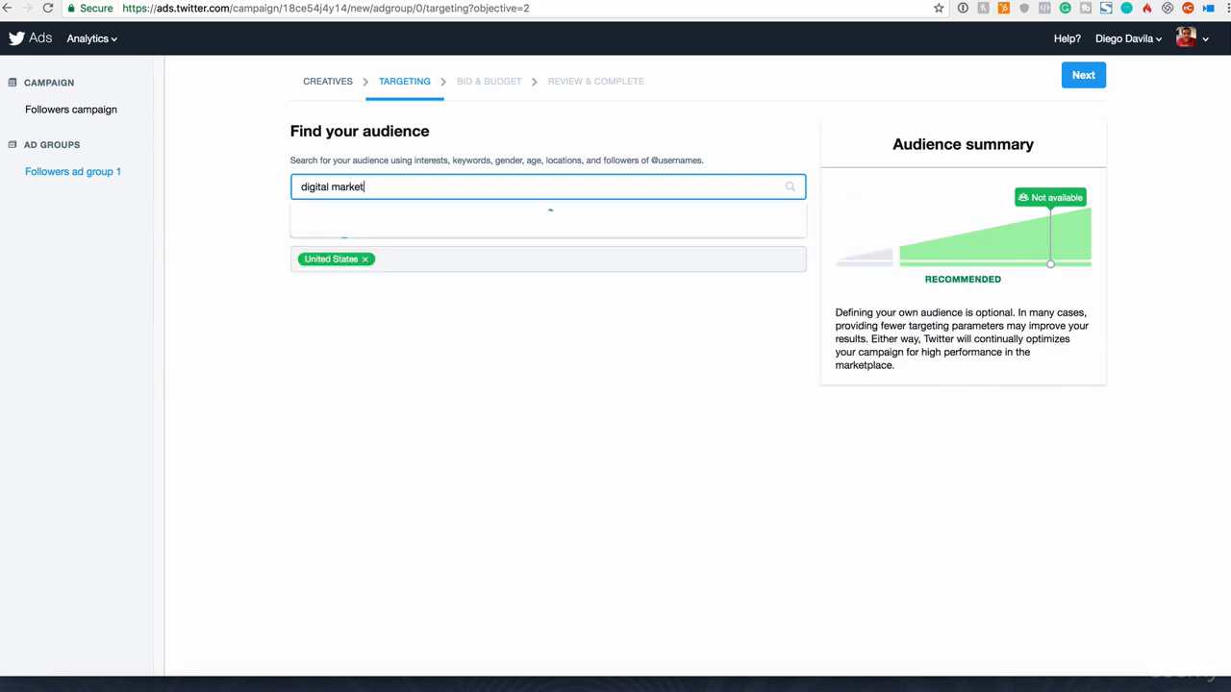
pyautogui.write('ing')
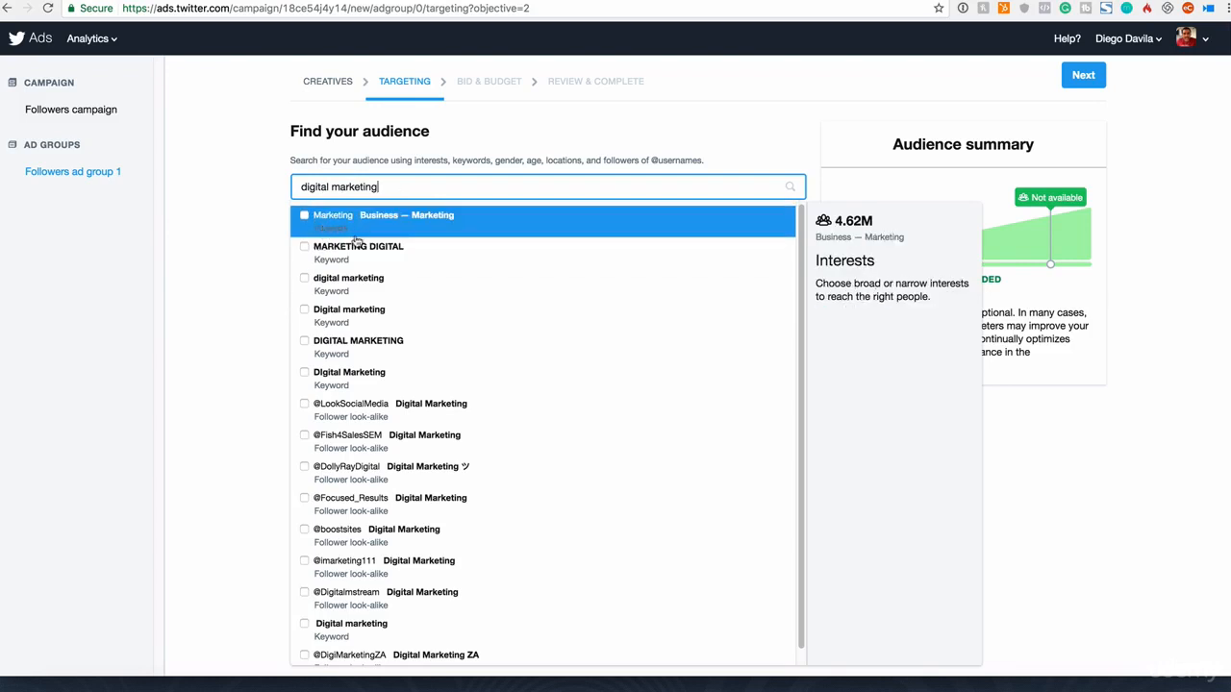
pyautogui.click(304, 278)
pyautogui.click(305, 278)
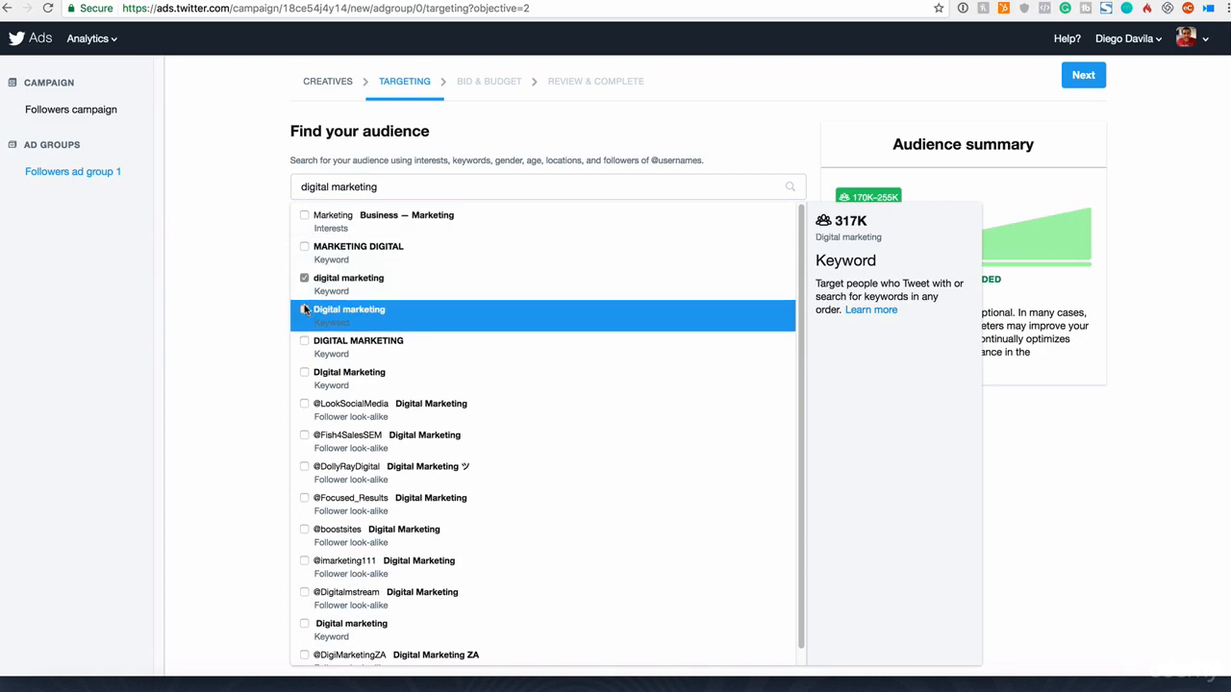
pyautogui.click(304, 310)
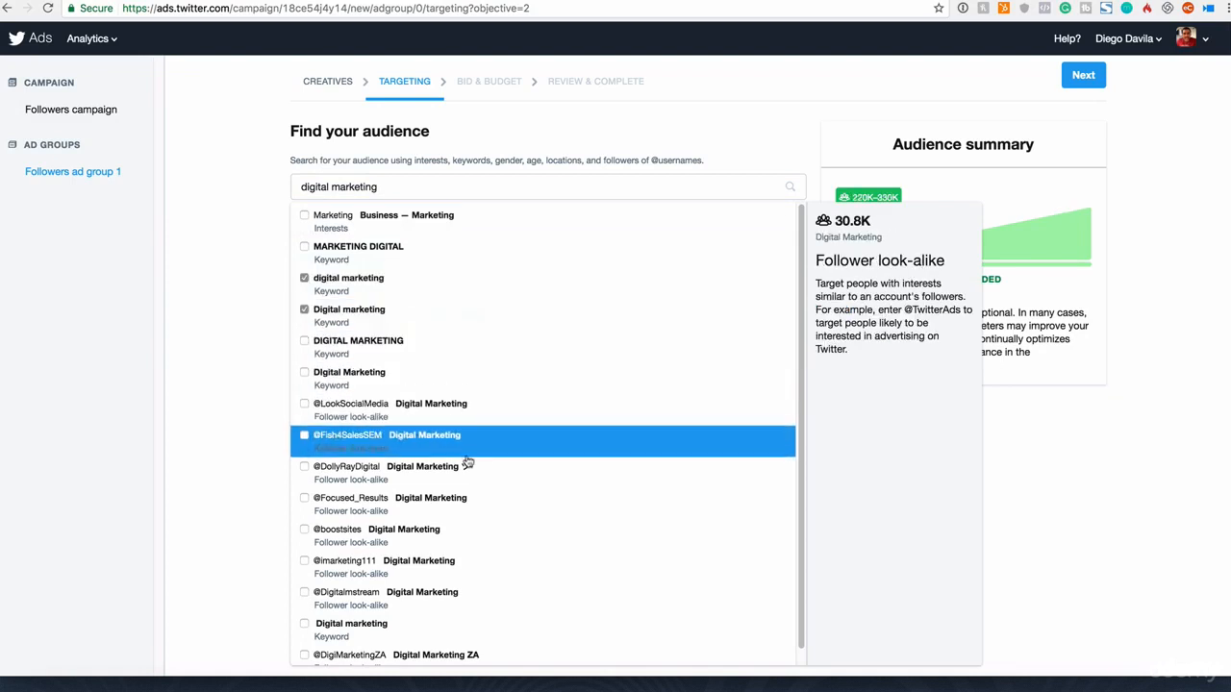
pyautogui.scroll(-1, 354, 398)
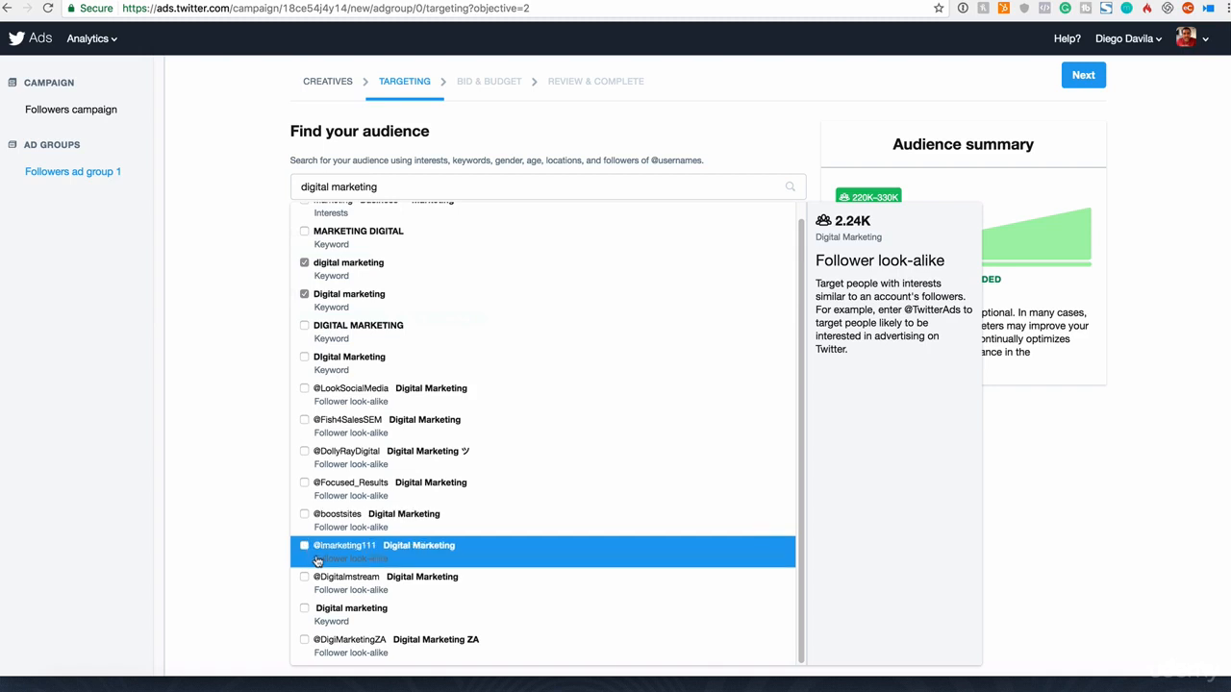
pyautogui.click(415, 588)
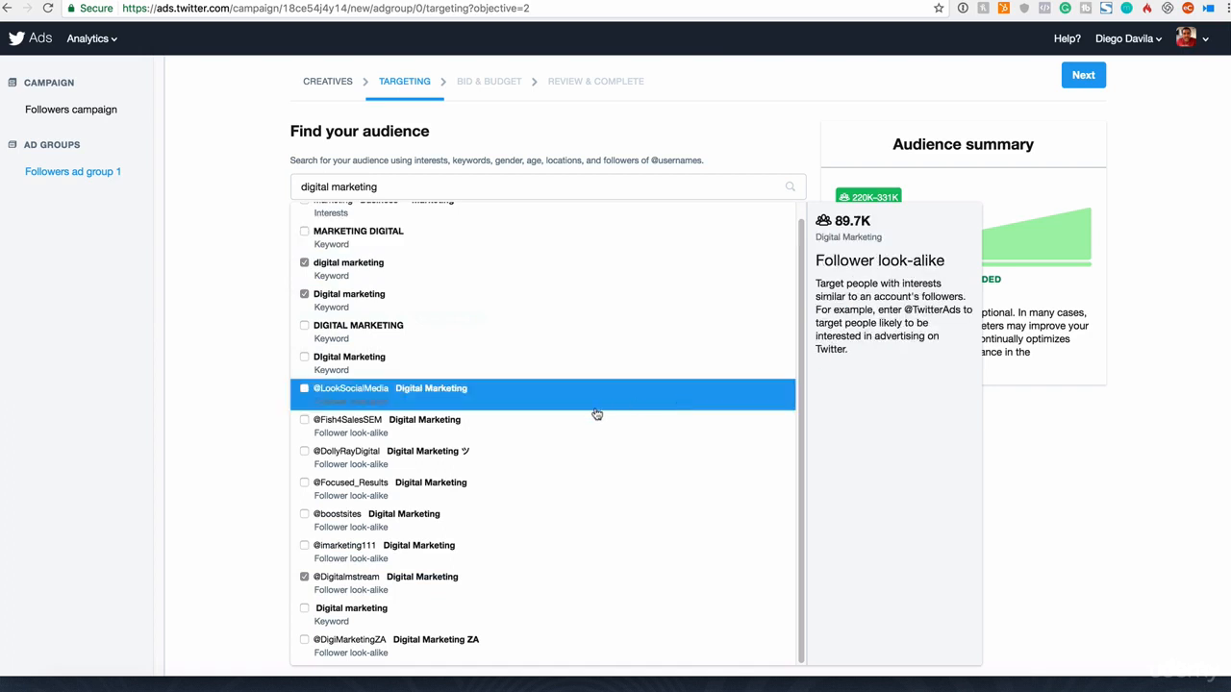
pyautogui.scroll(1, 474, 573)
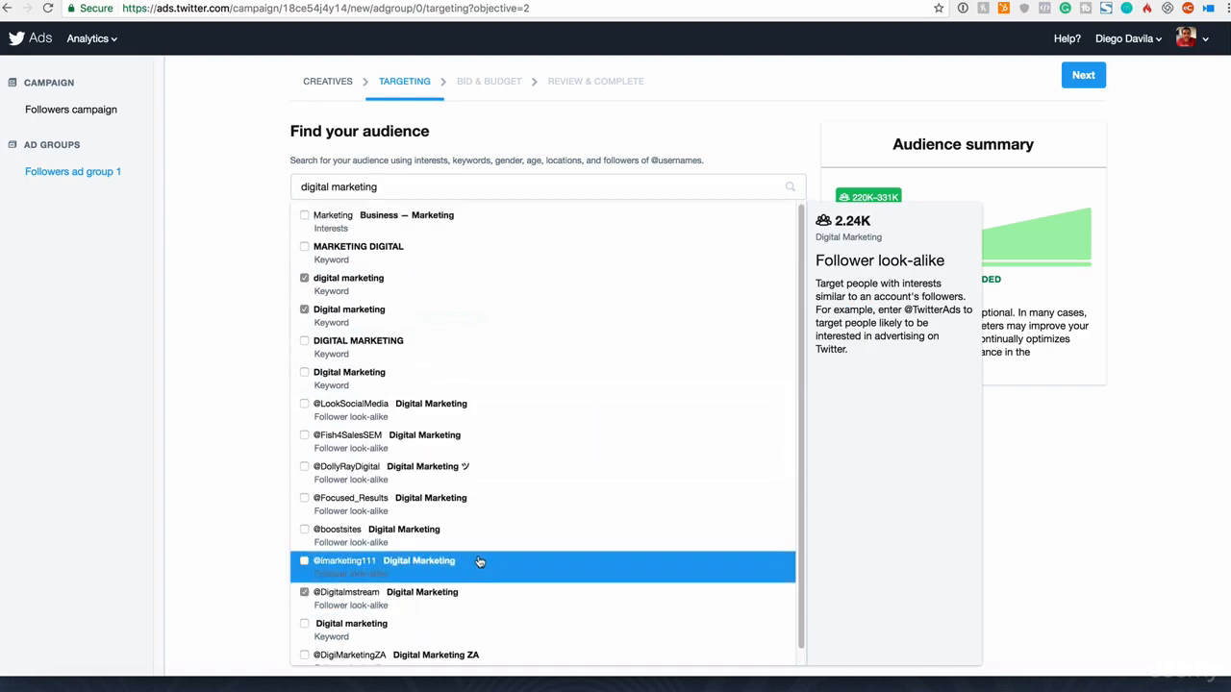
pyautogui.tripleClick(682, 189)
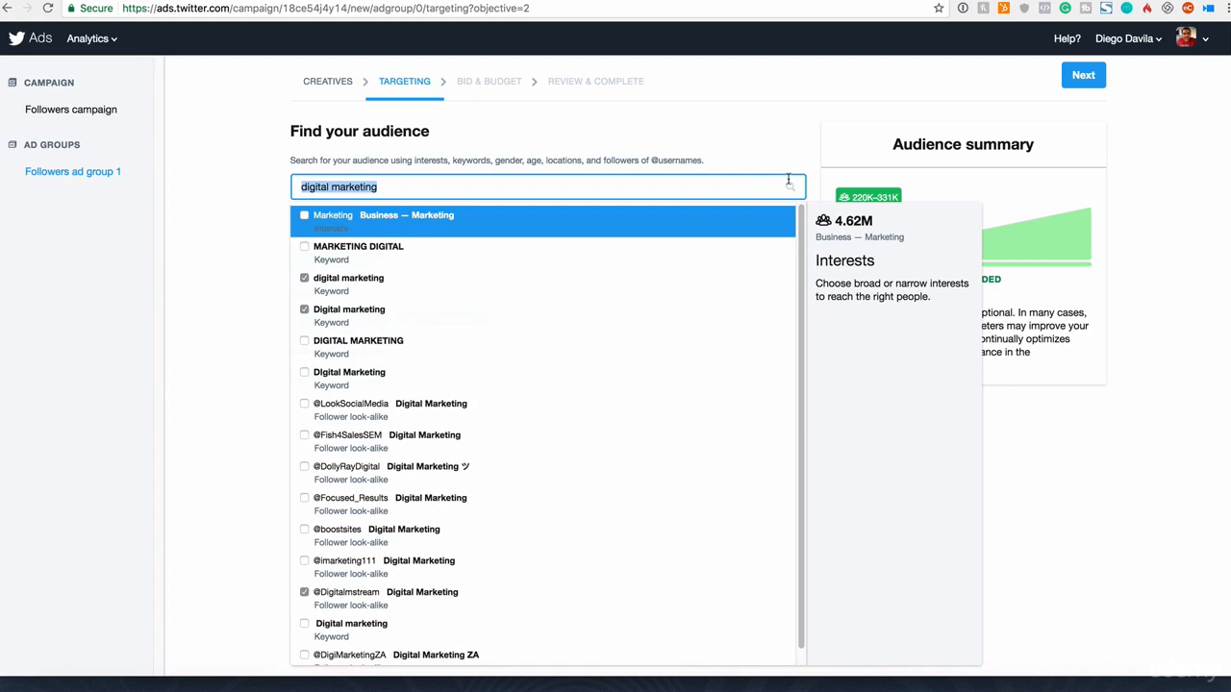
pyautogui.click(796, 144)
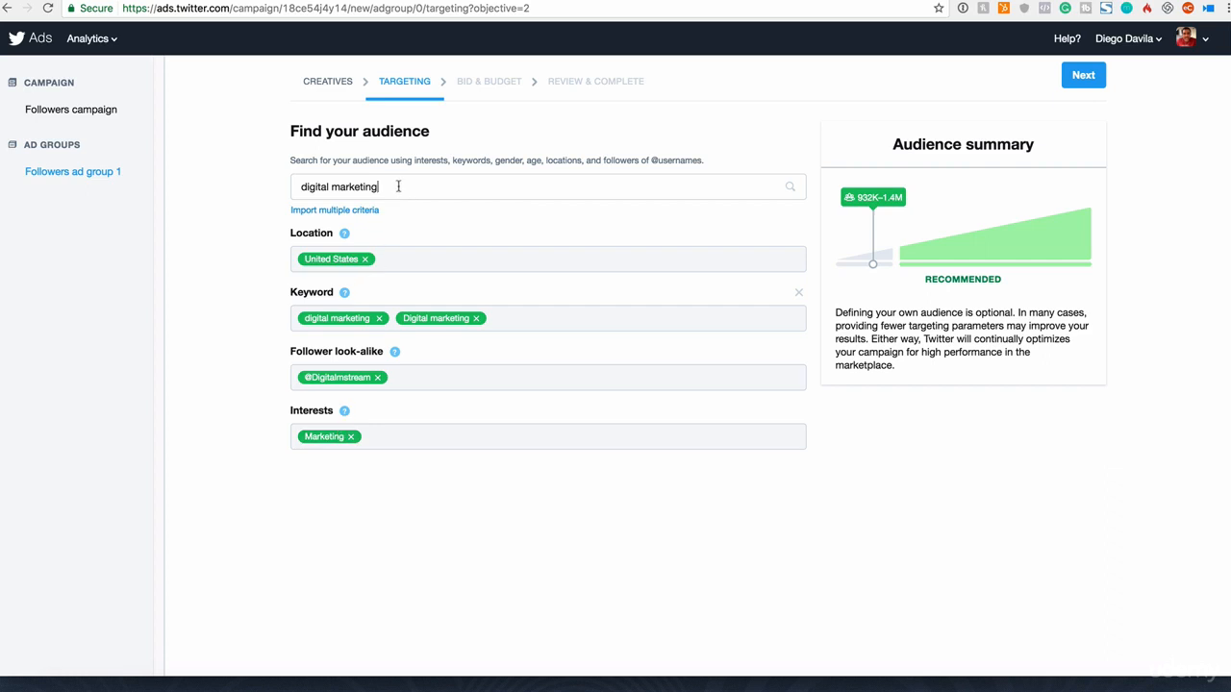
# Step: Search for "can", add the country Canada as a target location, and continue to the bid and budget settings
pyautogui.moveTo(398, 186); pyautogui.dragTo(250, 182)
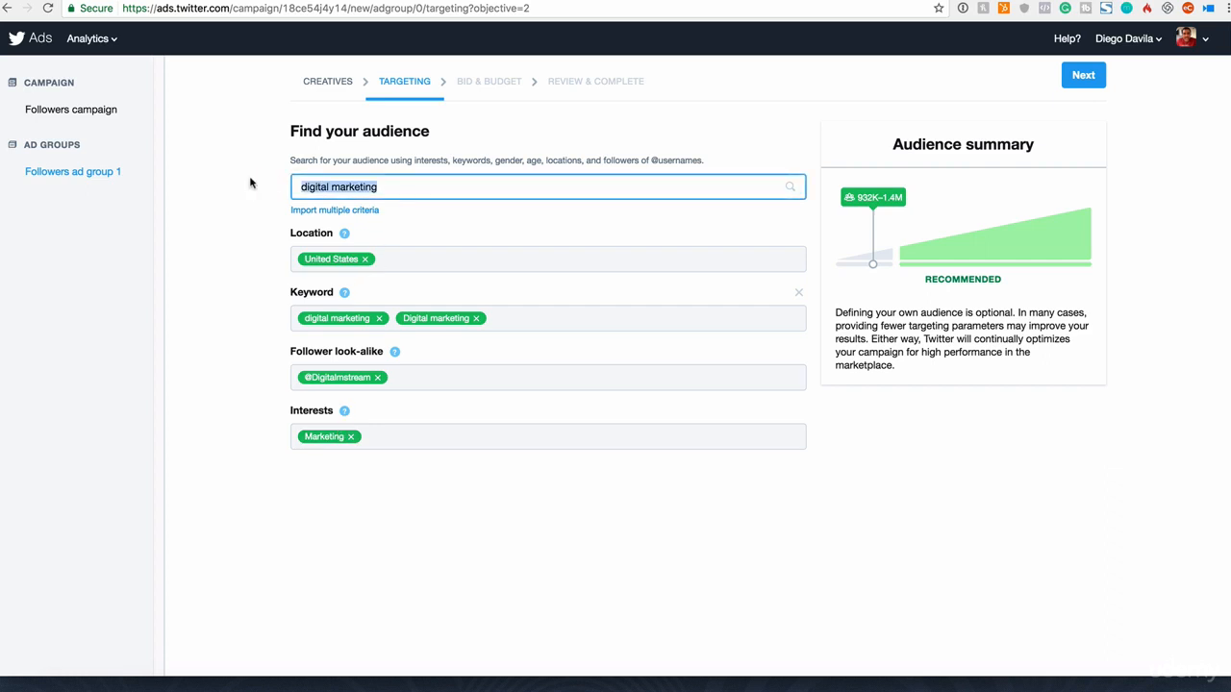
pyautogui.write('can')
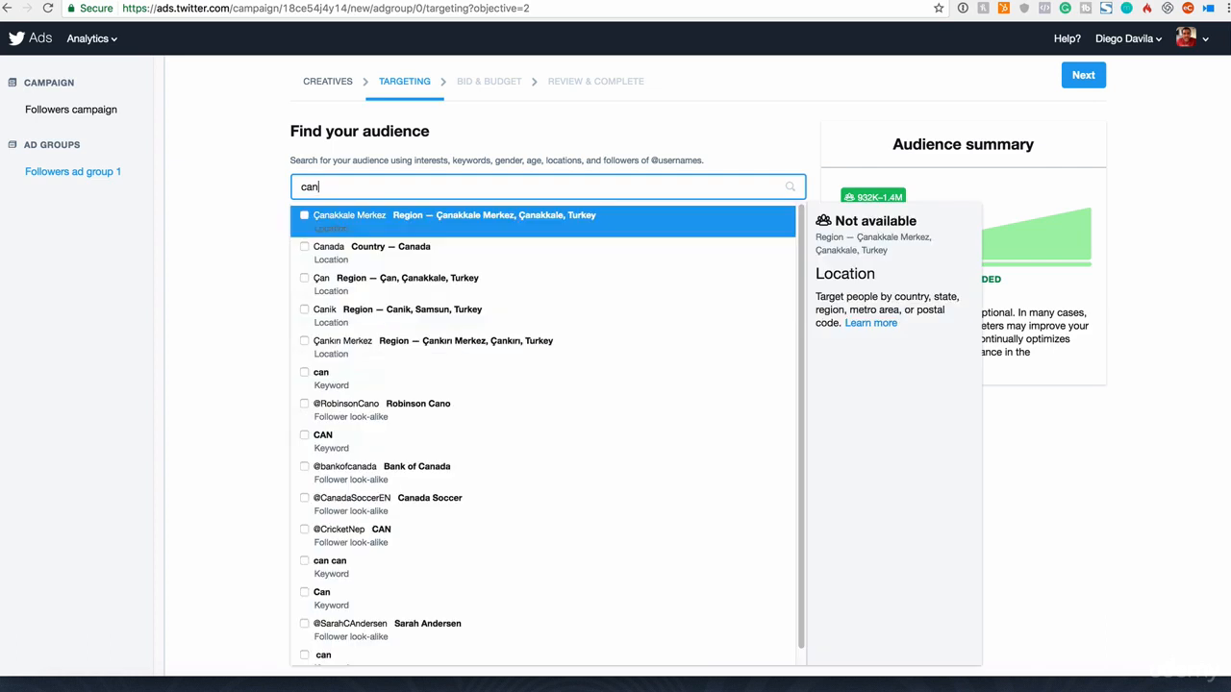
pyautogui.click(304, 247)
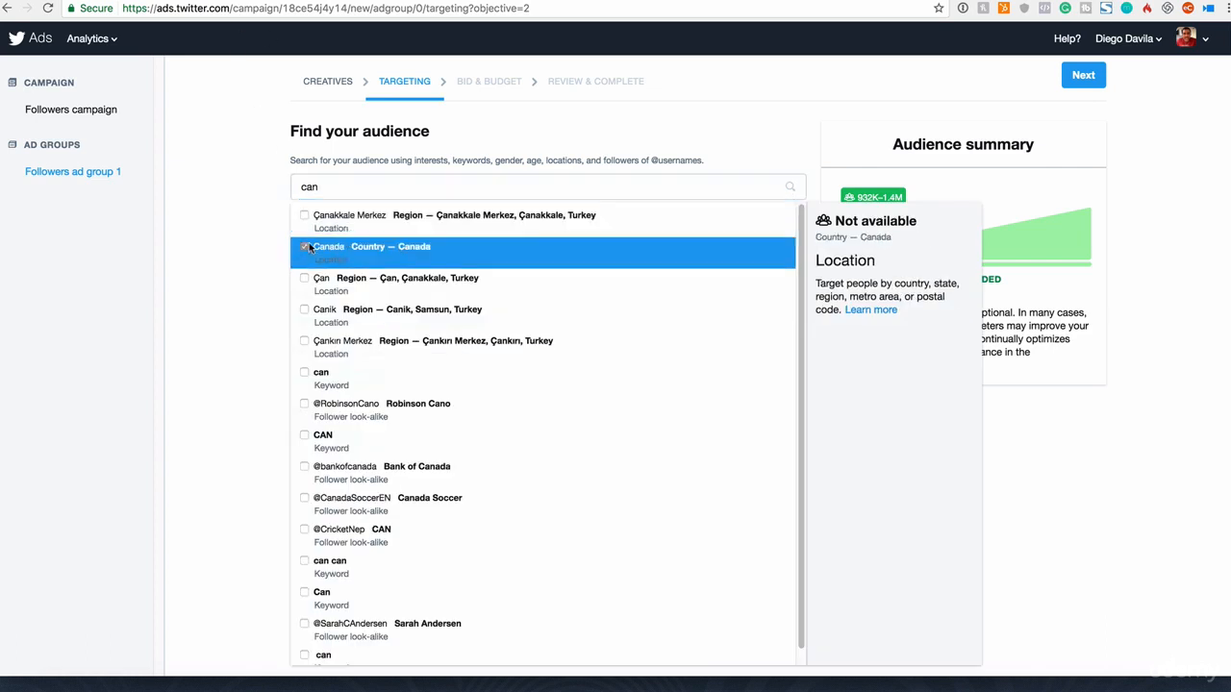
pyautogui.click(815, 137)
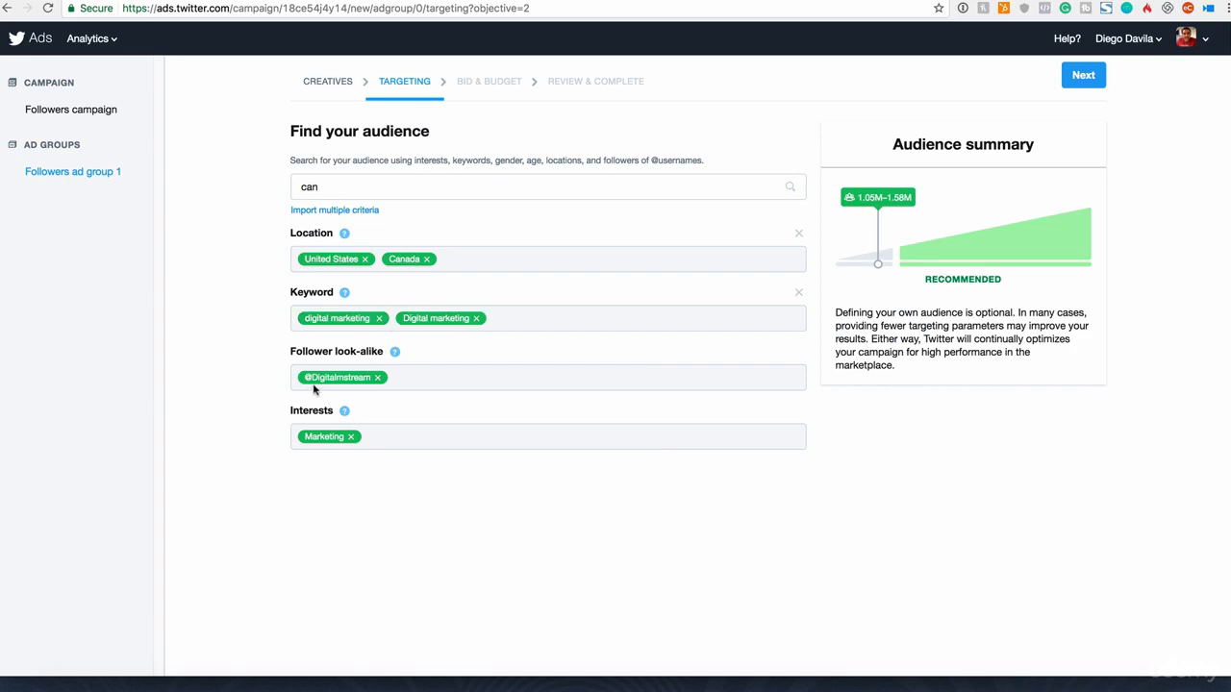
pyautogui.moveTo(296, 356); pyautogui.dragTo(380, 352)
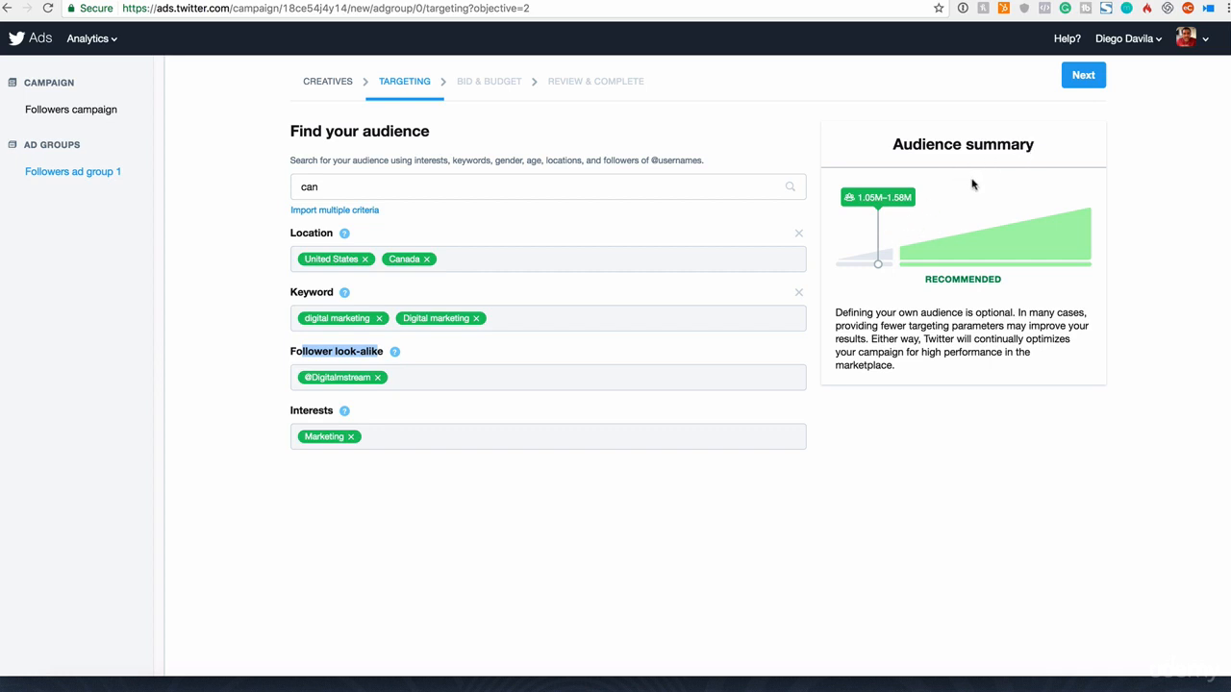
pyautogui.click(1081, 80)
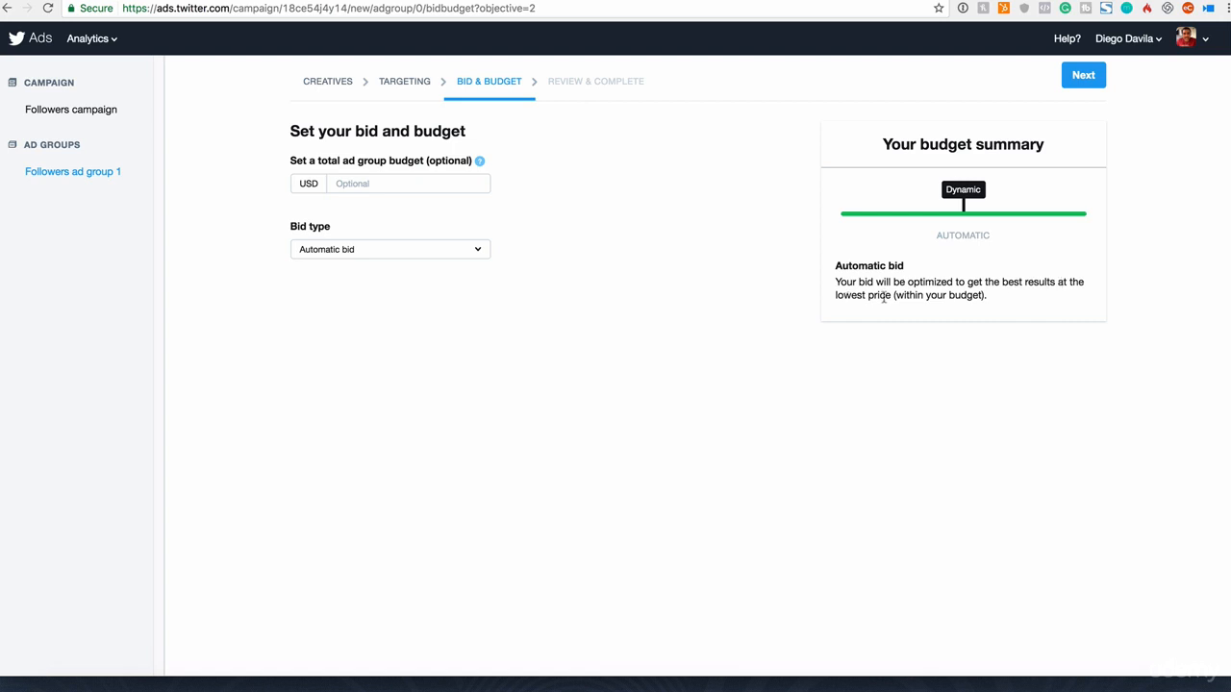
# Step: Read the Automatic bid description, switch the bid type to Target cost and check its recommended bid range
pyautogui.moveTo(894, 298); pyautogui.dragTo(981, 298)
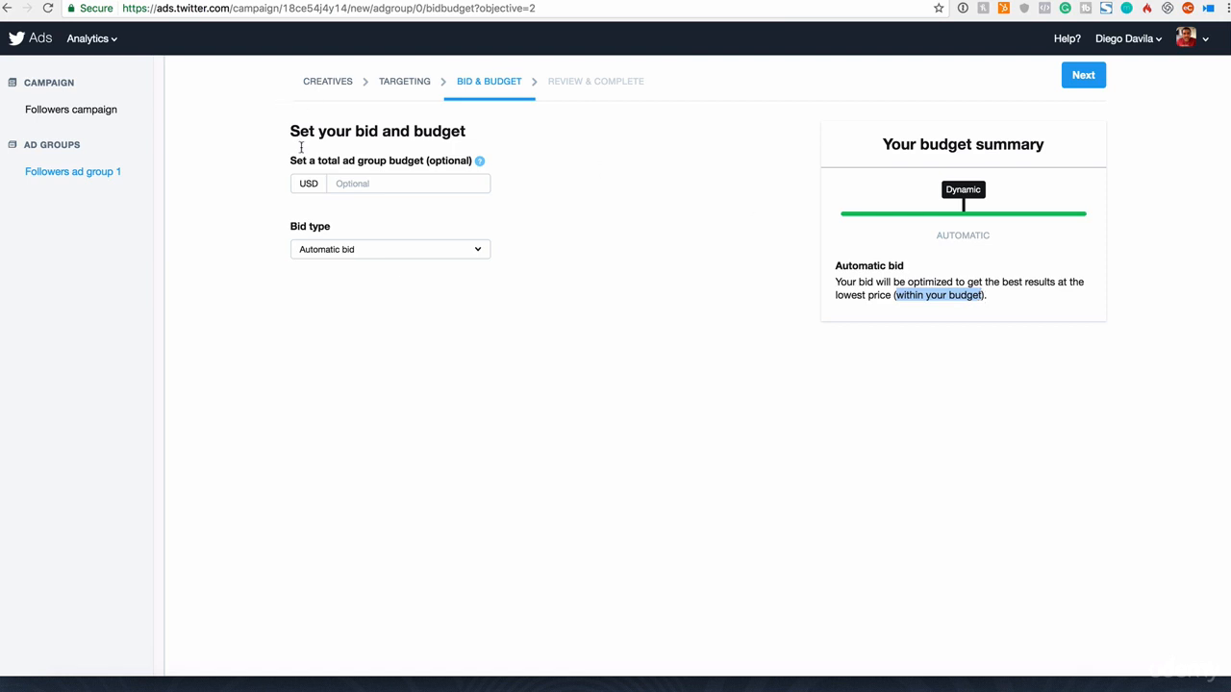
pyautogui.click(343, 253)
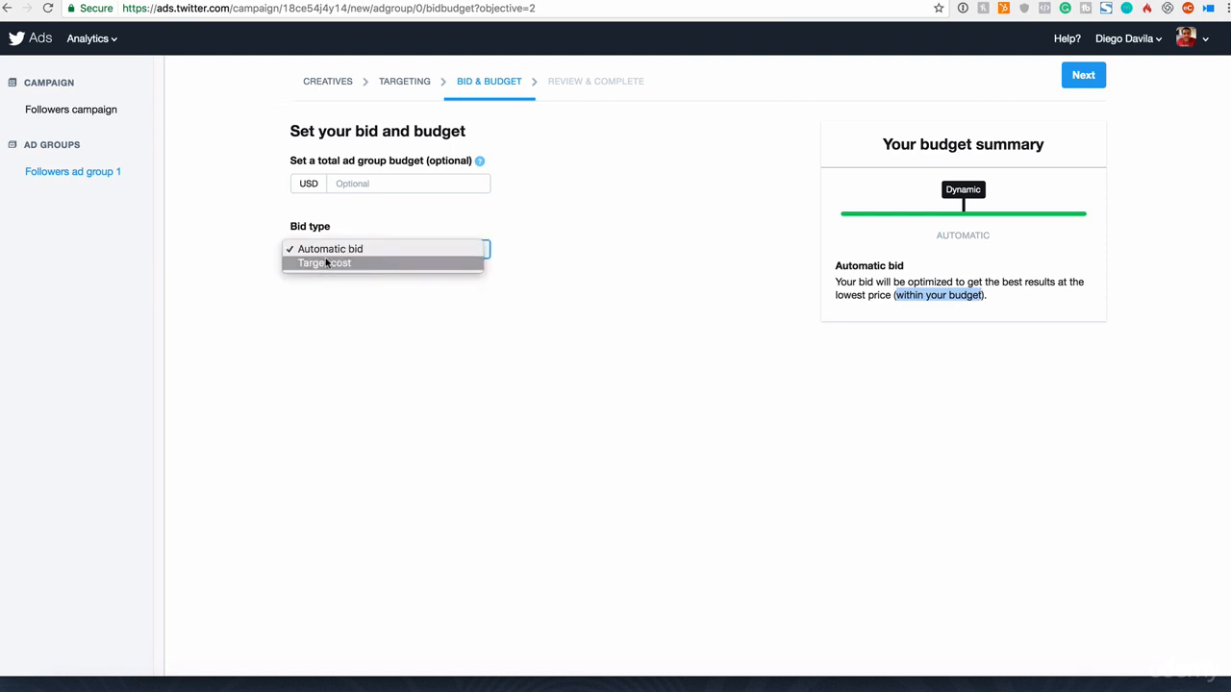
pyautogui.click(324, 264)
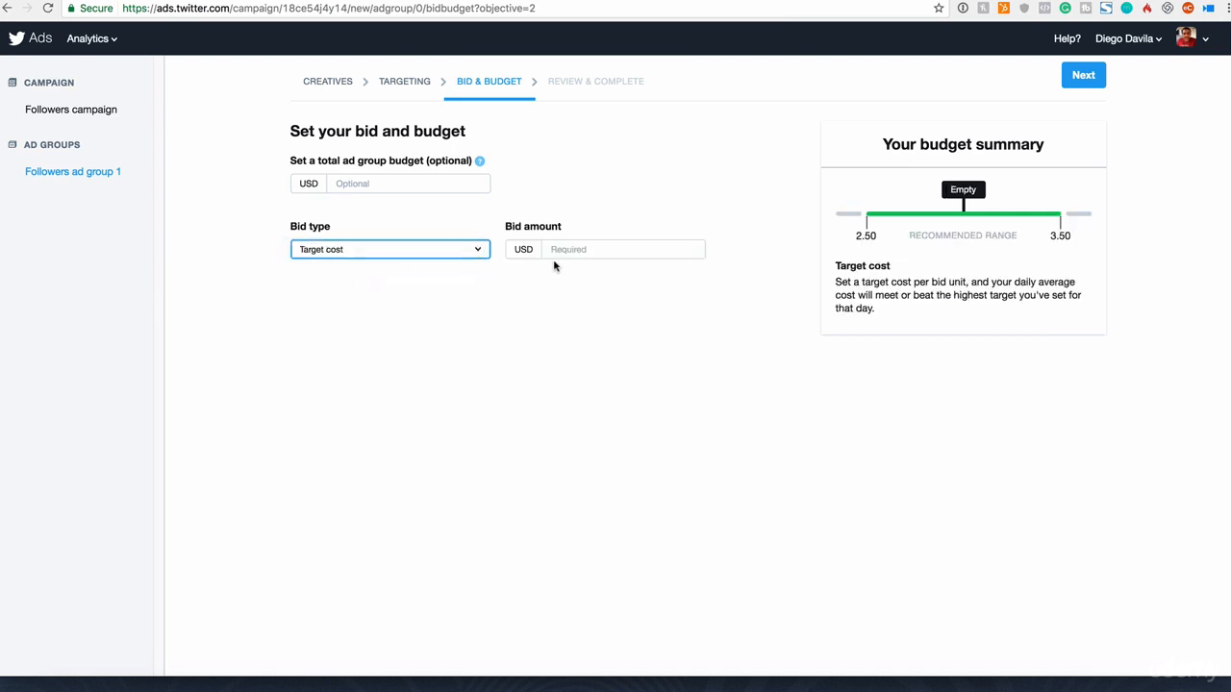
pyautogui.click(558, 252)
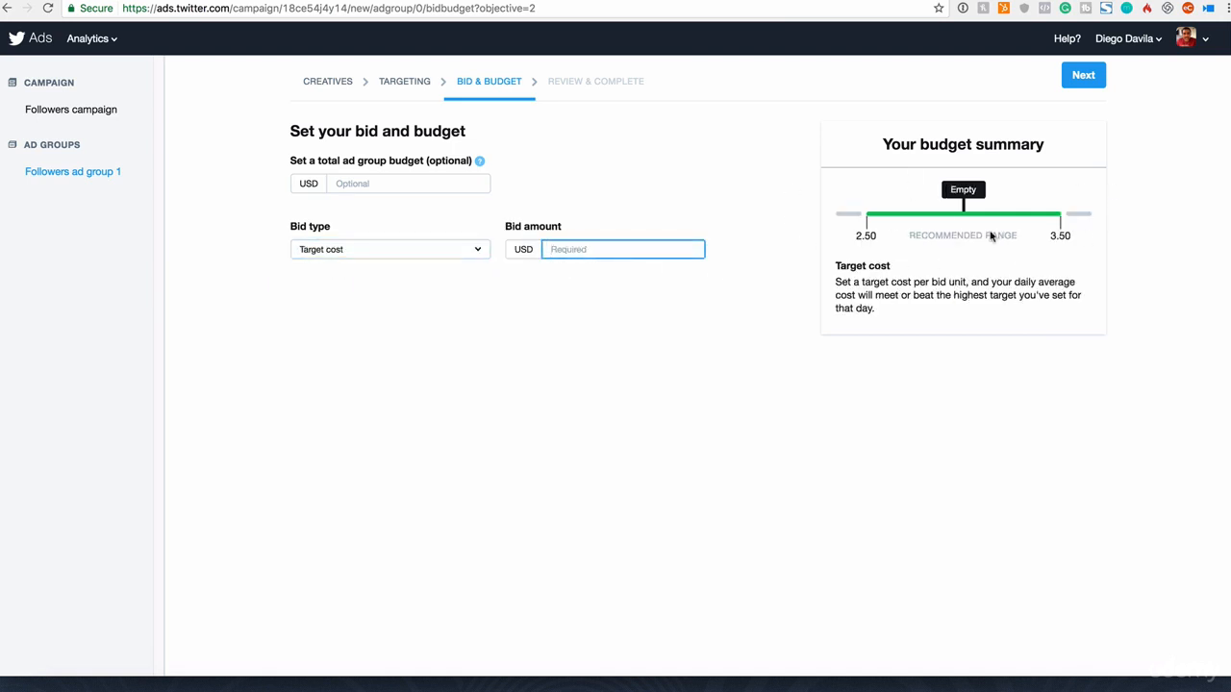
# Step: Set the bid type back to Automatic bid and continue to the campaign review
pyautogui.click(327, 250)
pyautogui.click(343, 247)
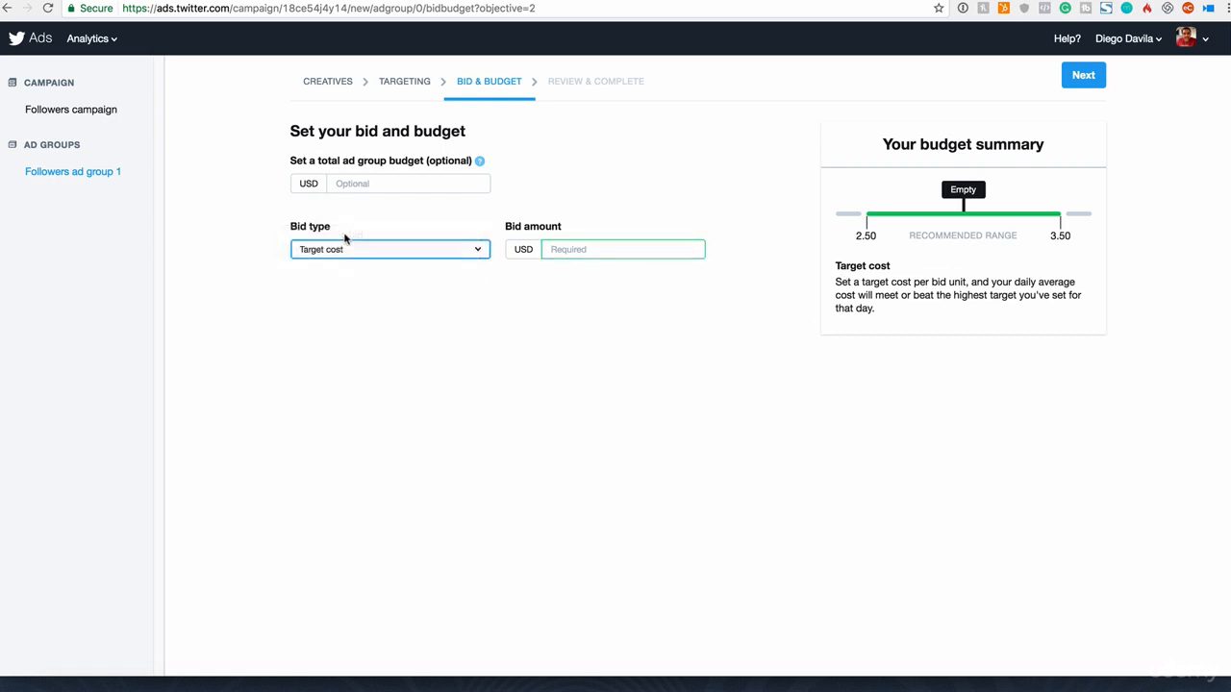
pyautogui.click(344, 244)
pyautogui.click(346, 234)
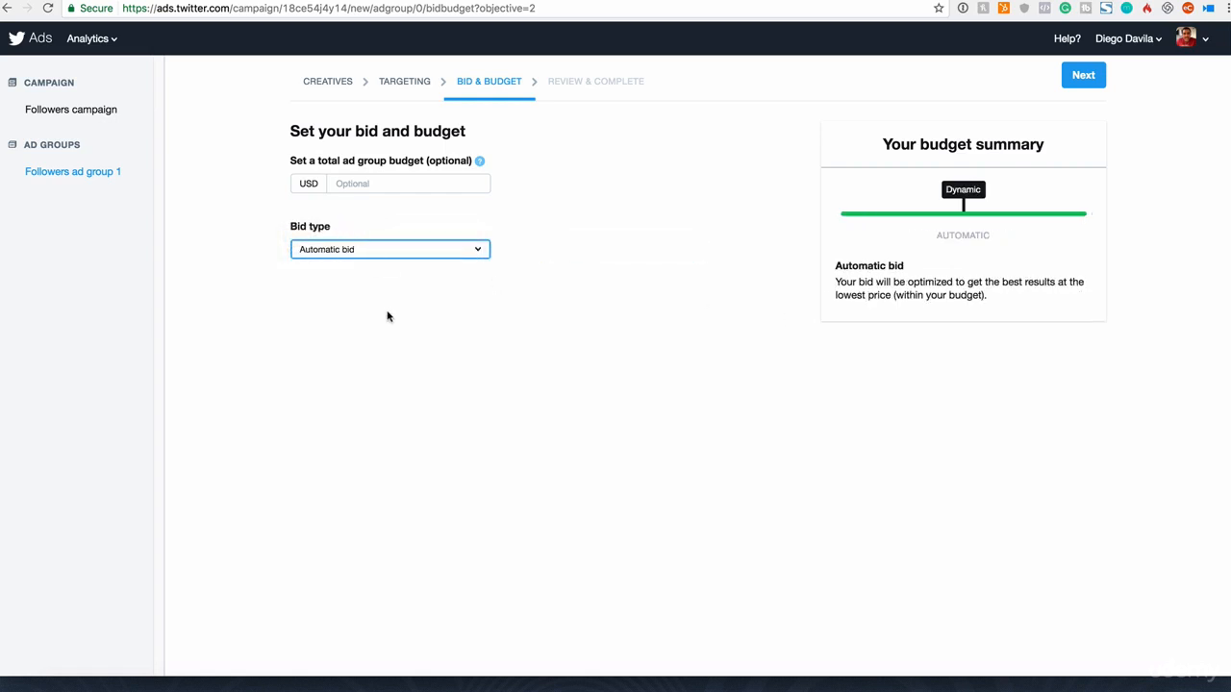
pyautogui.click(1082, 75)
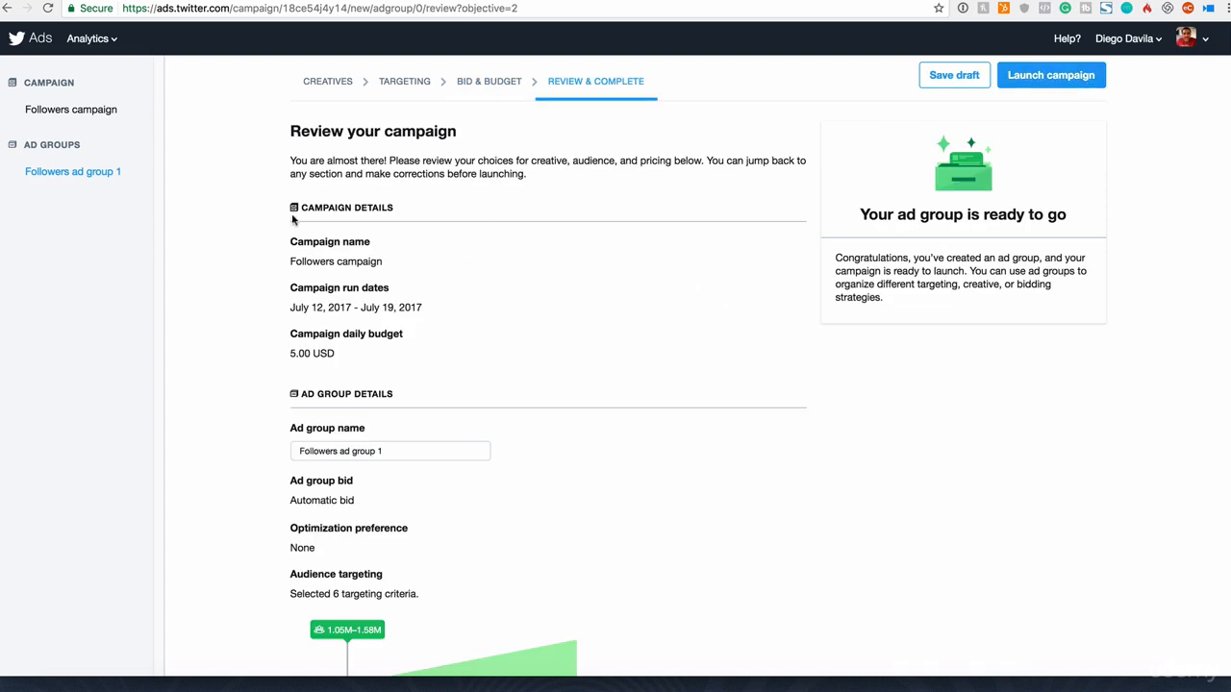
# Step: Review the campaign name, run dates, daily budget, bid, audience targeting and Tweet creative, and launch the campaign
pyautogui.moveTo(293, 258); pyautogui.dragTo(350, 261)
pyautogui.moveTo(301, 306); pyautogui.dragTo(421, 308)
pyautogui.moveTo(291, 351); pyautogui.dragTo(387, 365)
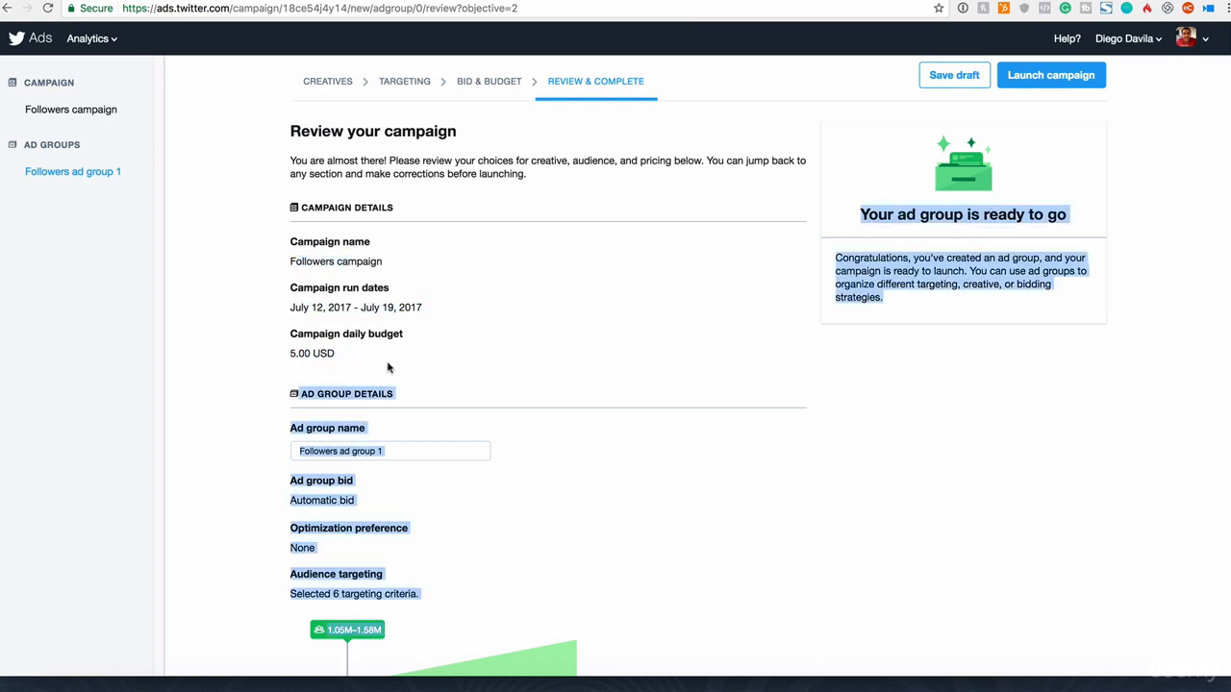
pyautogui.click(431, 379)
pyautogui.scroll(-2, 428, 479)
pyautogui.moveTo(303, 401); pyautogui.dragTo(374, 407)
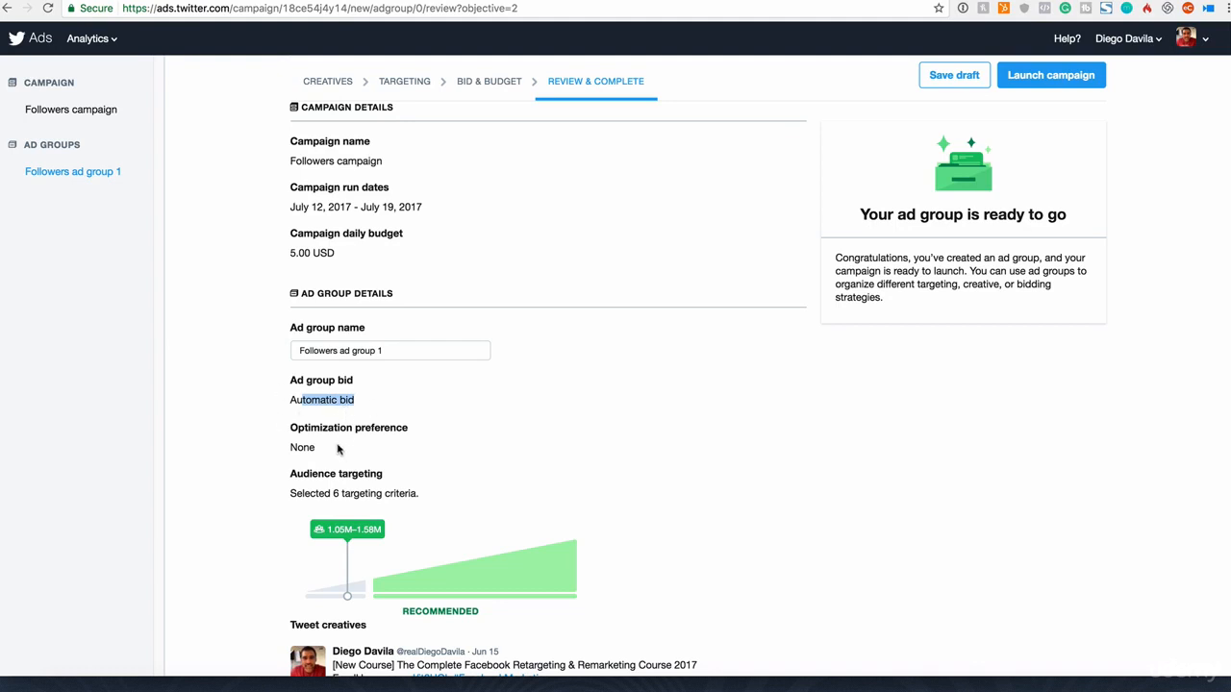
pyautogui.scroll(-1, 368, 459)
pyautogui.scroll(-5, 368, 459)
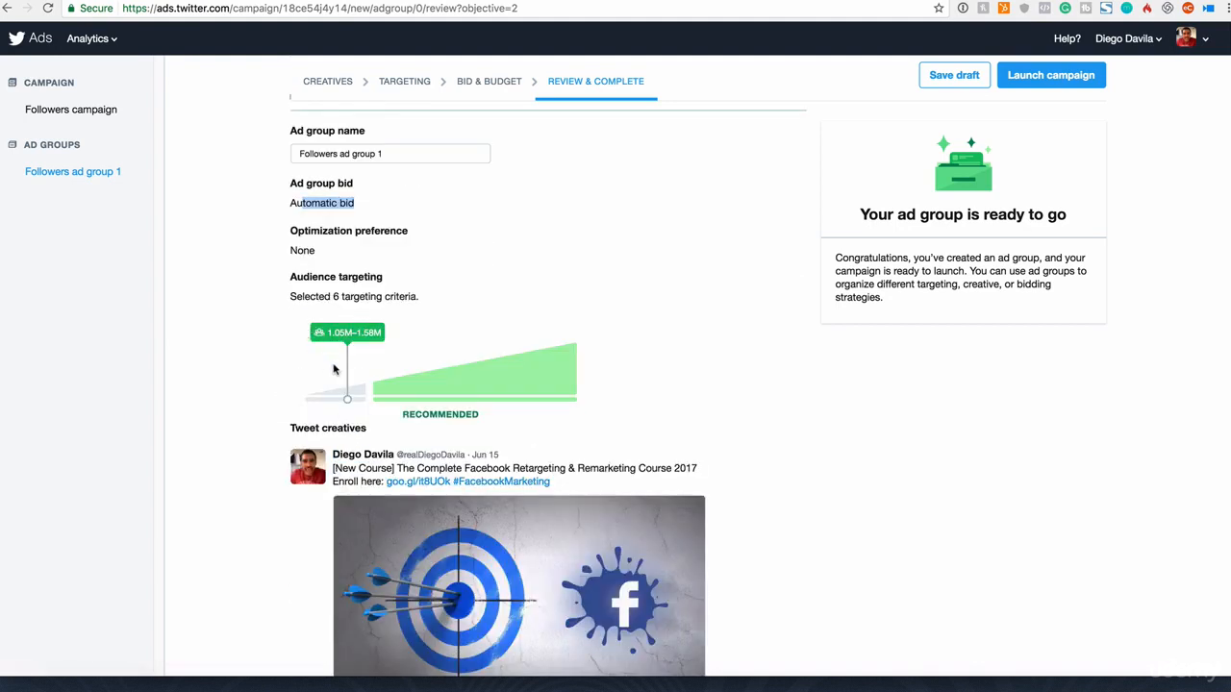
pyautogui.scroll(-4, 281, 358)
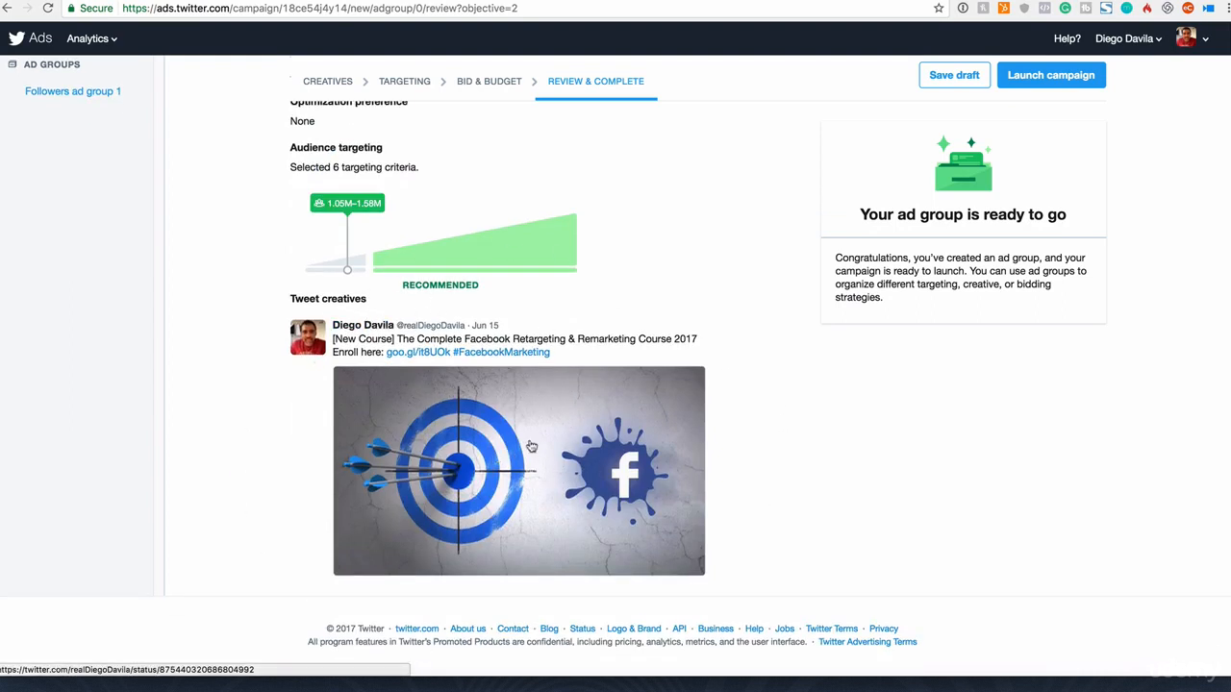
pyautogui.scroll(4, 532, 447)
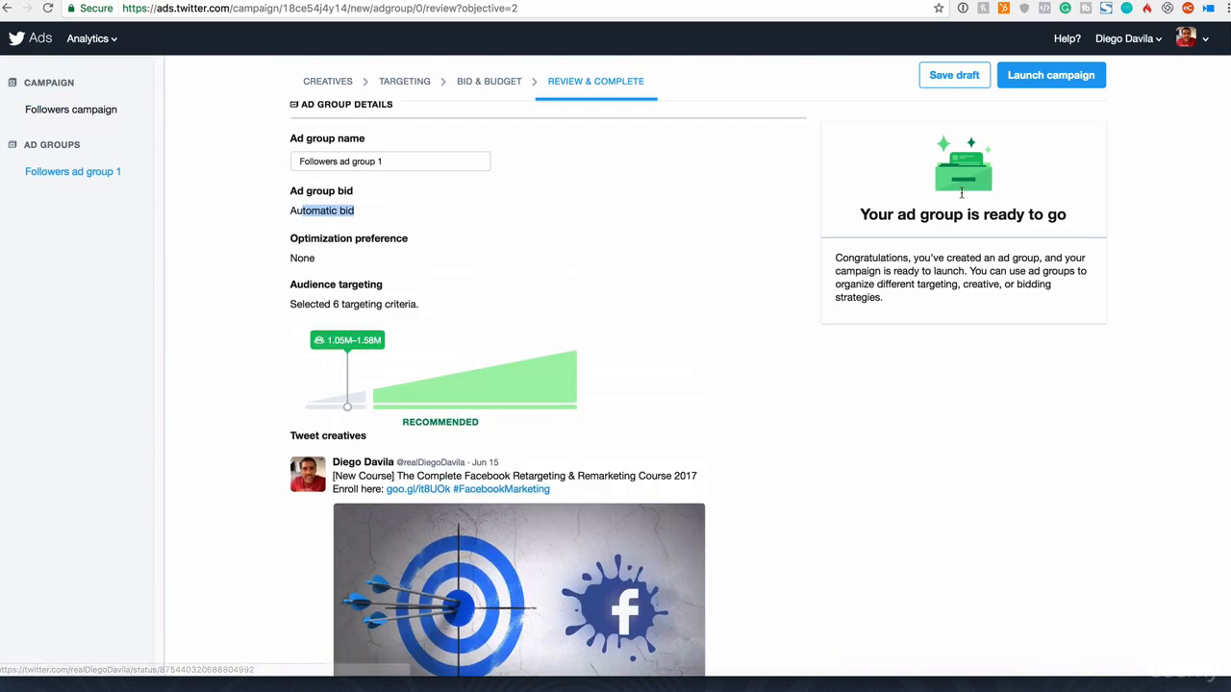
pyautogui.click(1045, 83)
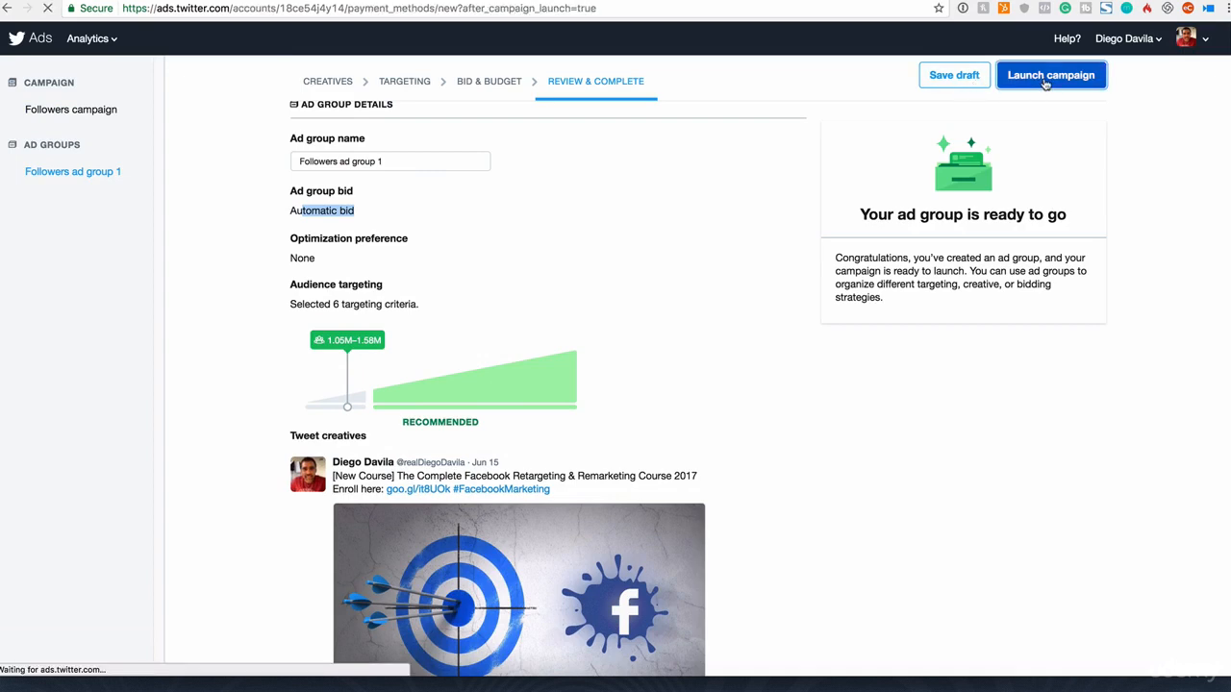